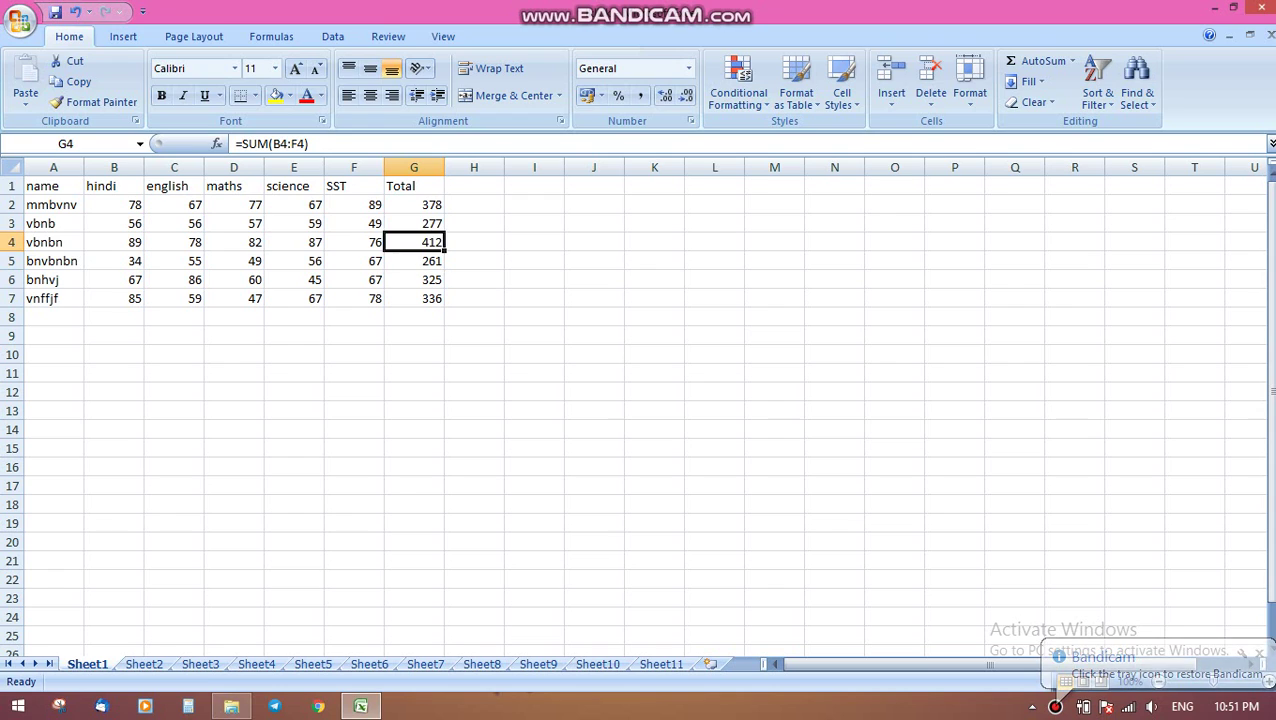
Step: Review the SUM formulas in the Total column for each row from G2 to G7
key(Down)
key(Down)
key(Down)
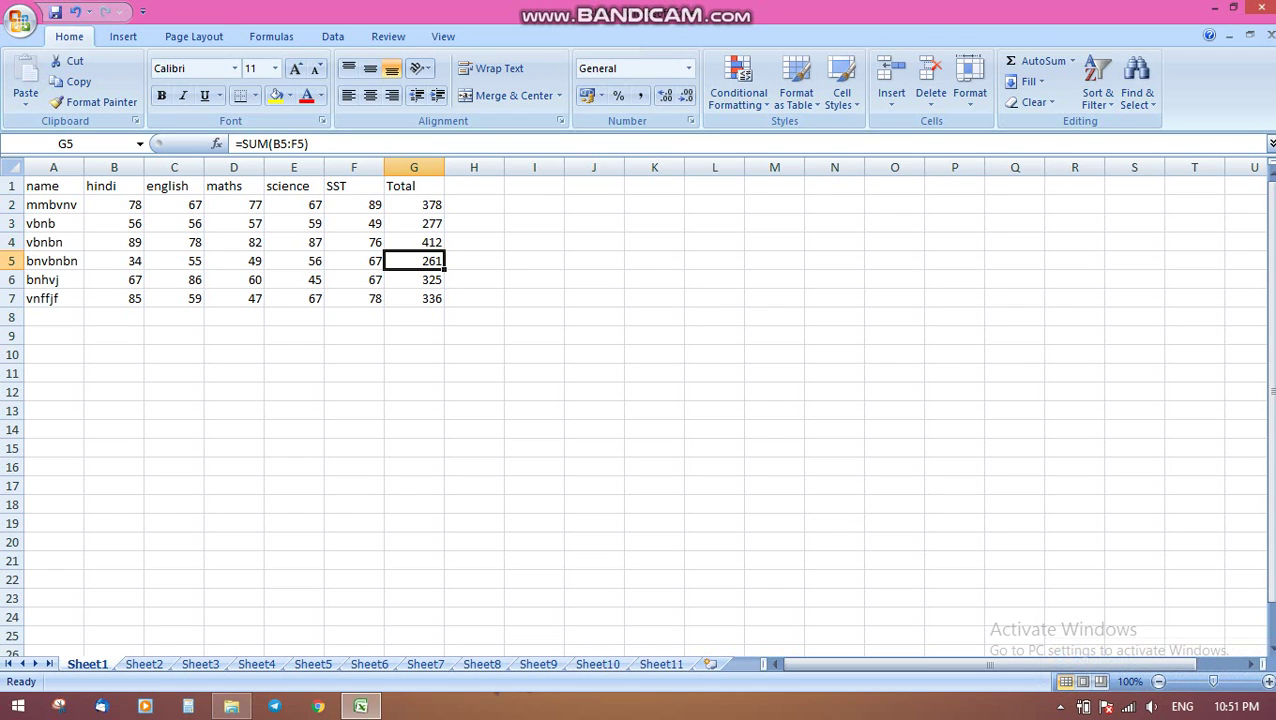
key(Down)
key(Down)
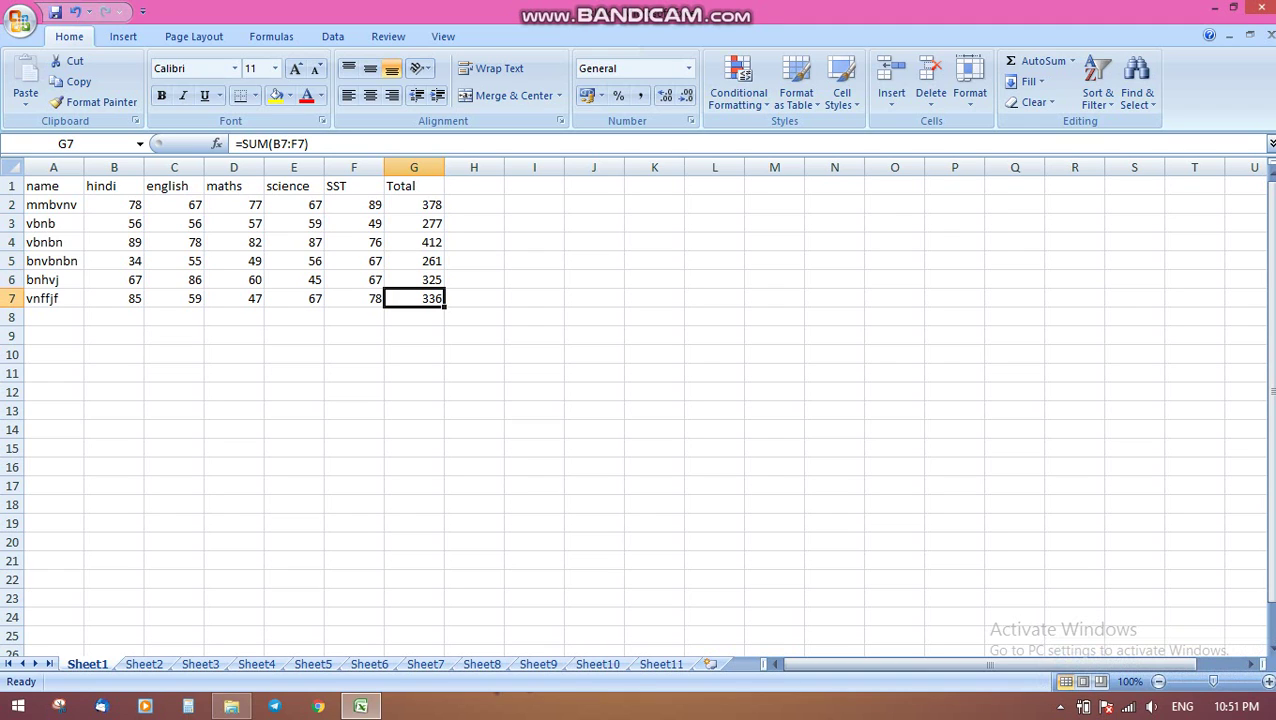
click(414, 204)
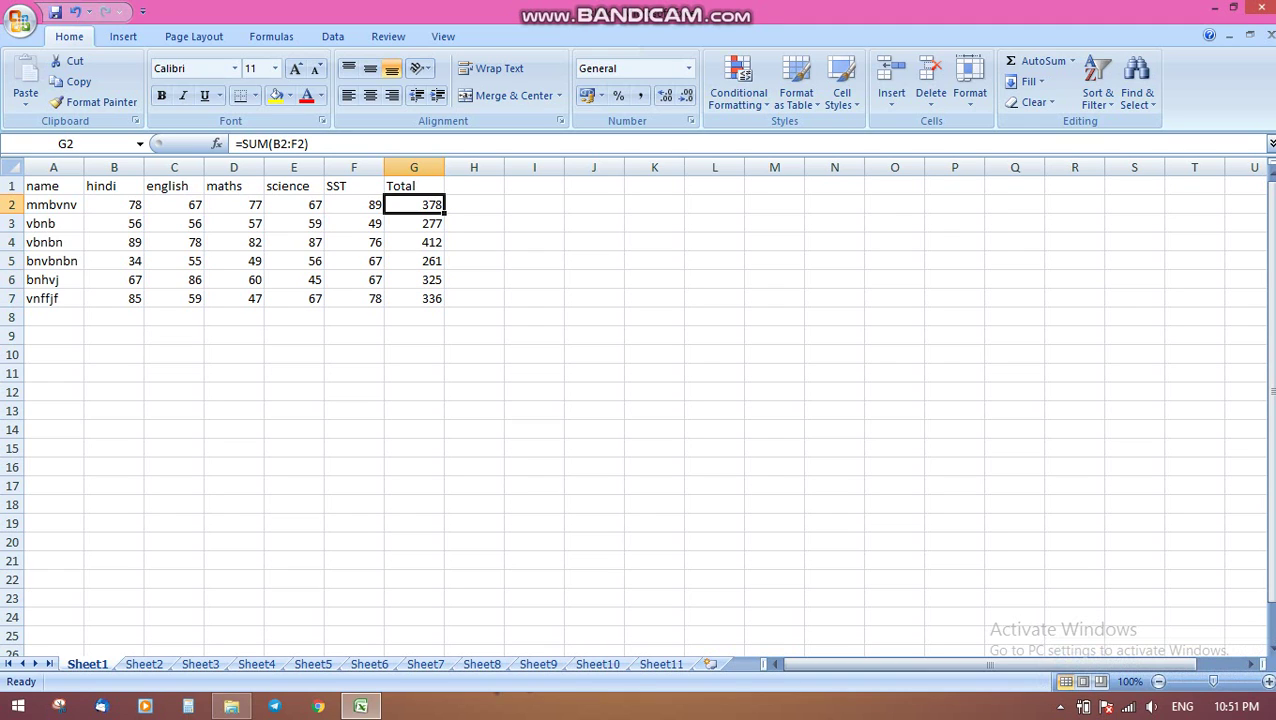
key(Down)
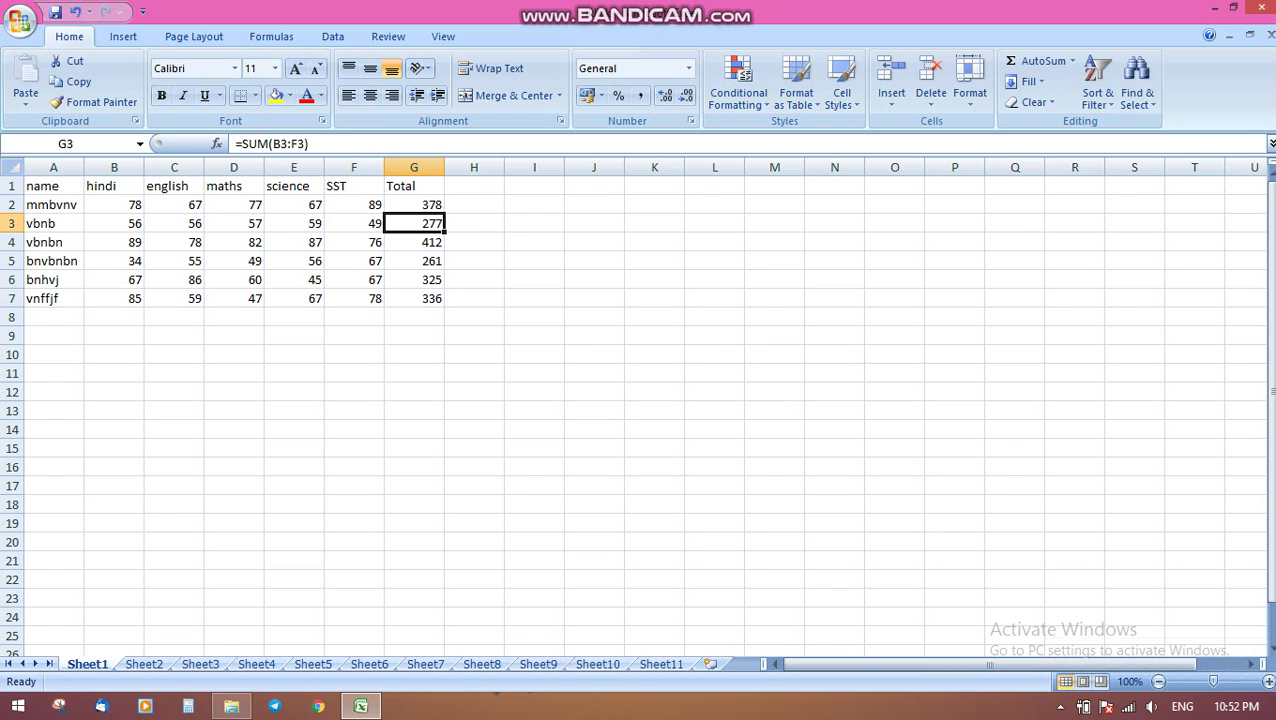
key(Down)
key(Down)
key(Down)
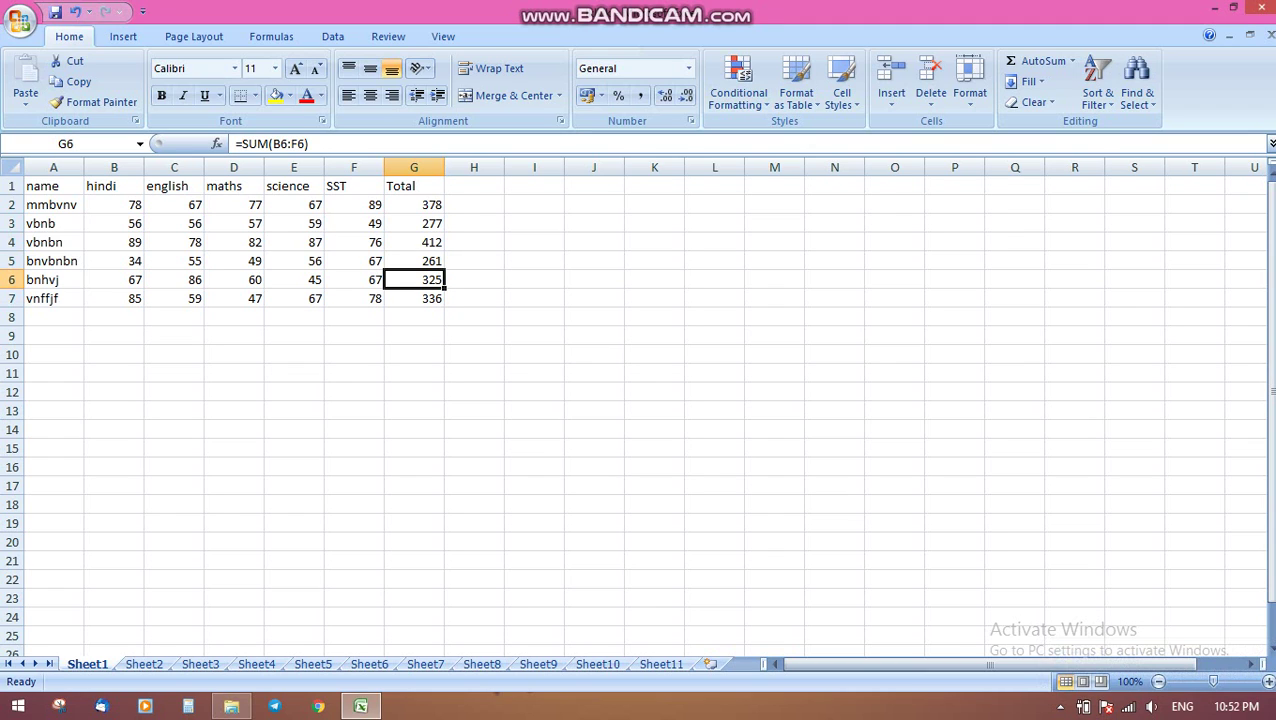
key(Down)
click(414, 204)
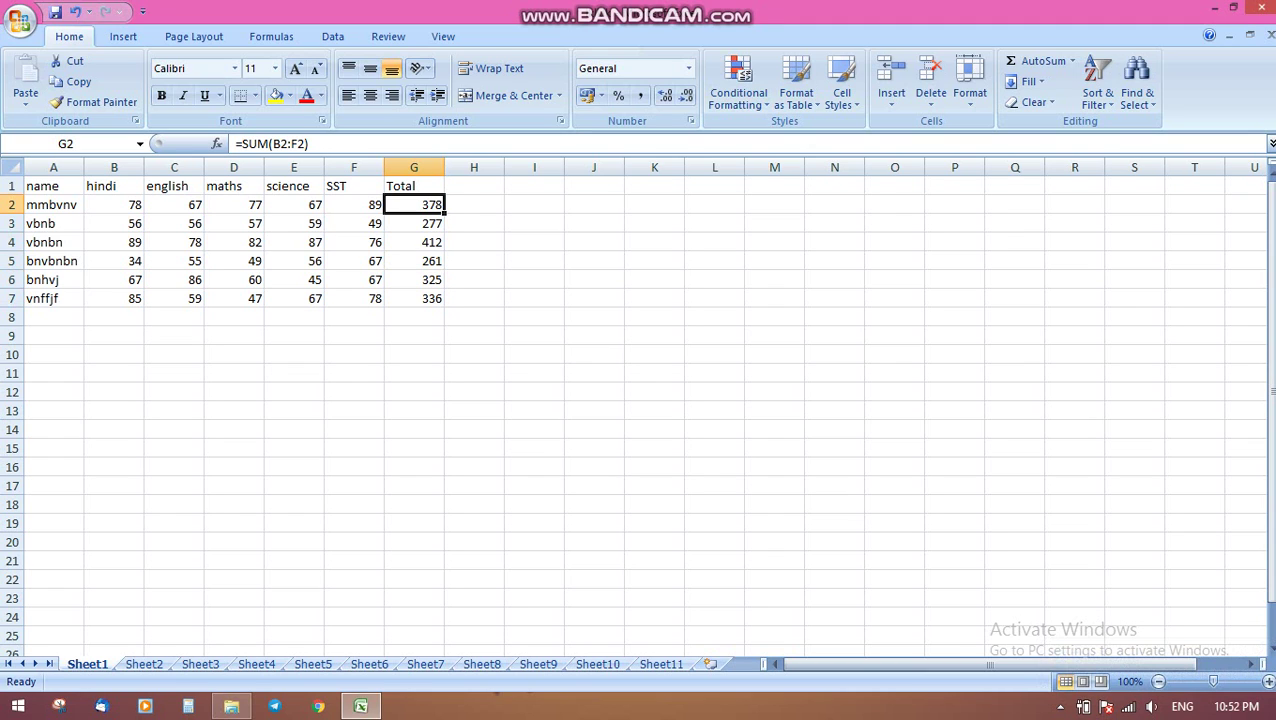
Step: Add the header "percent" in H1 and enter 378% in H2 for the first student
click(474, 186)
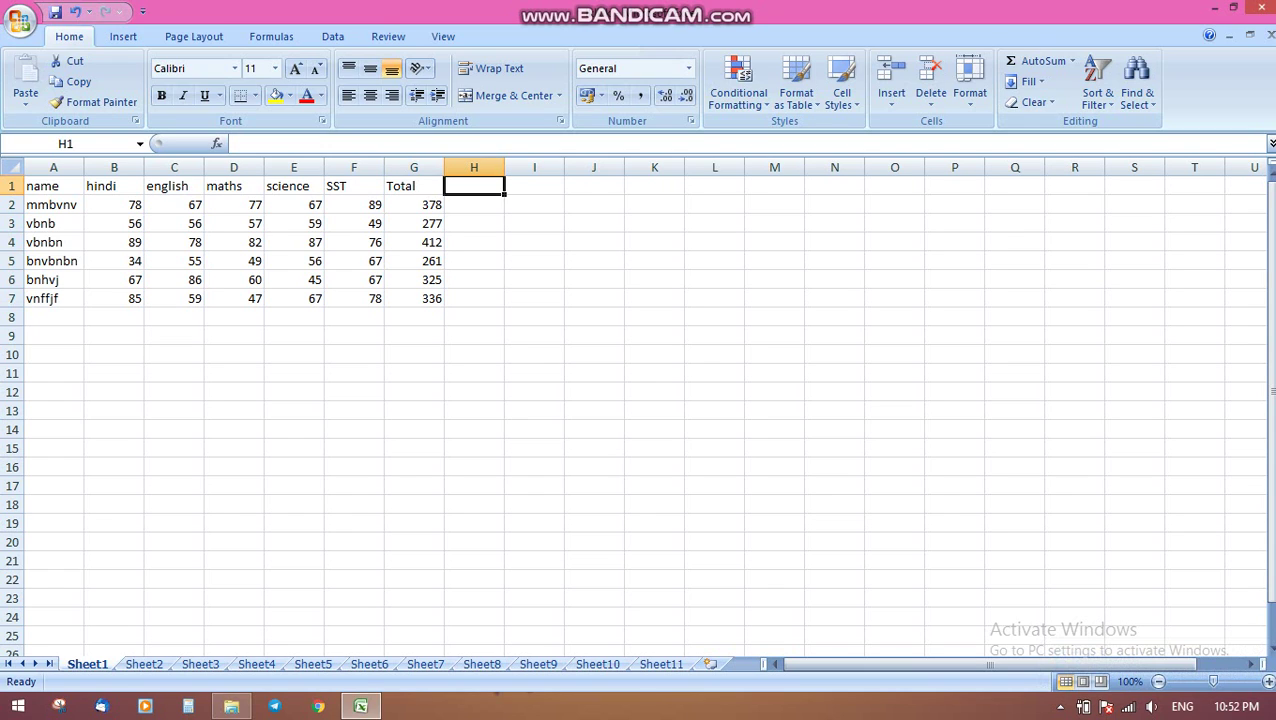
text(percent)
key(Return)
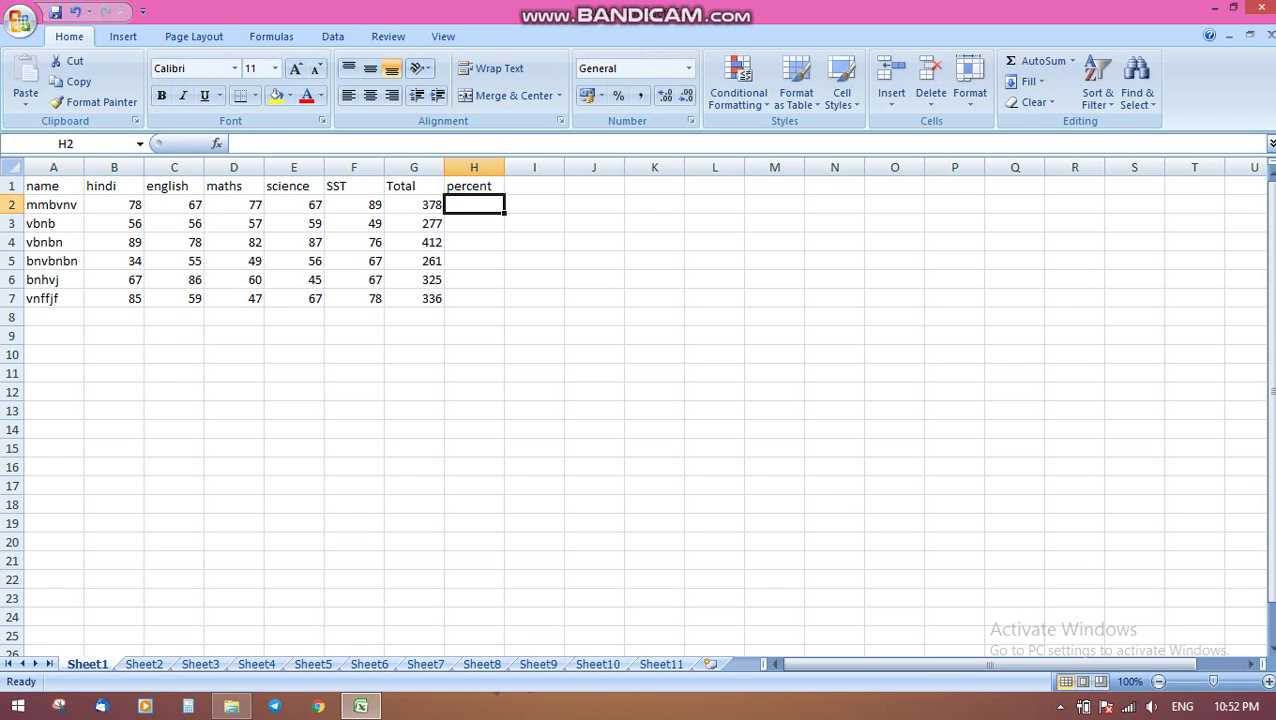
text(3)
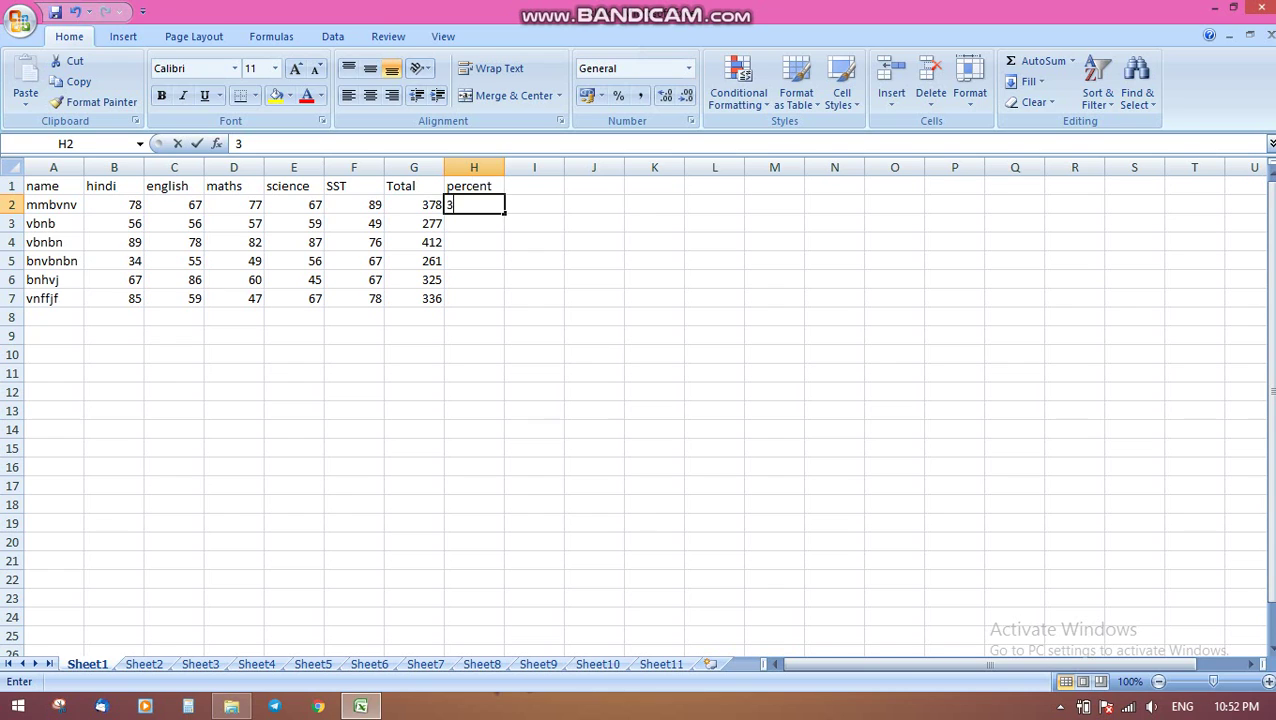
text(78)
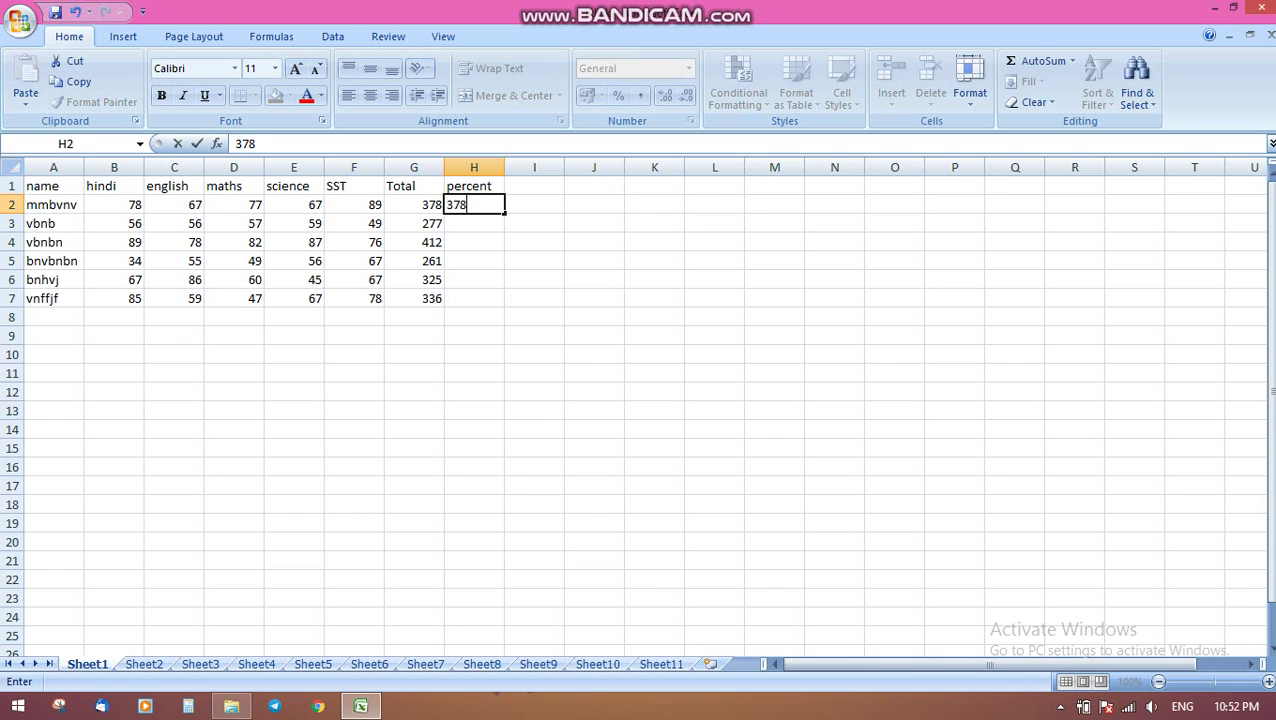
text(%)
key(Return)
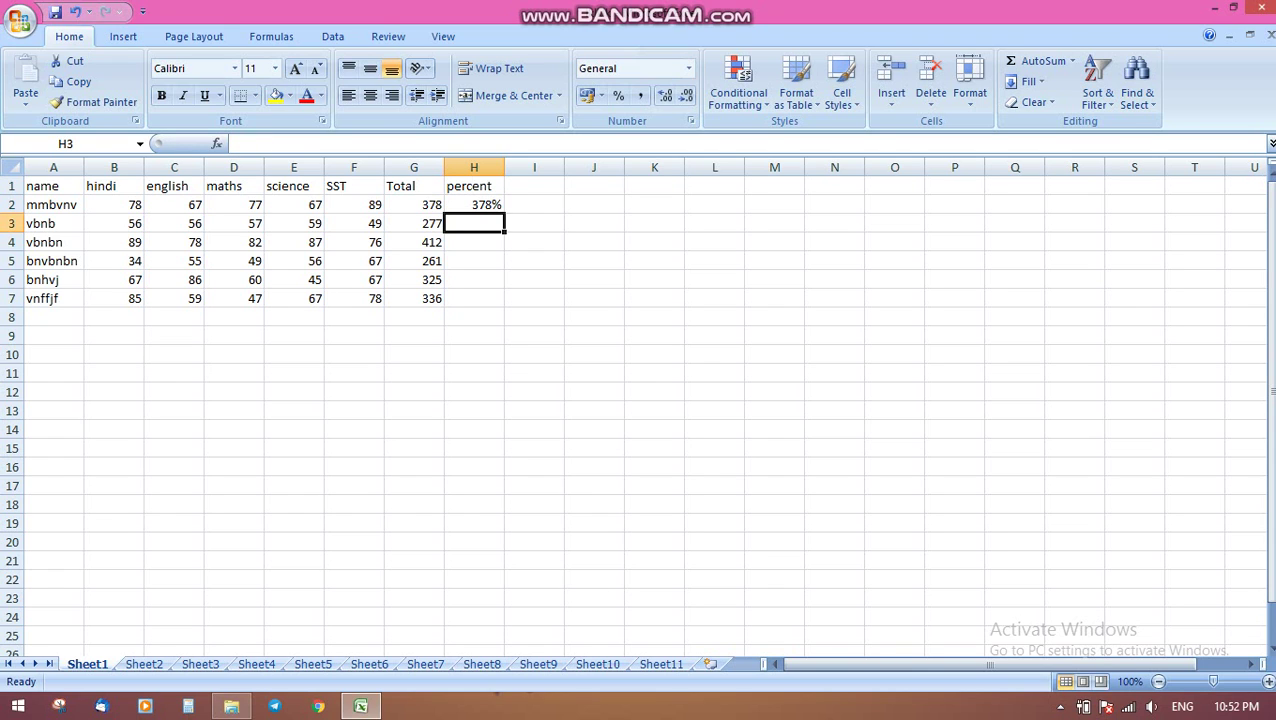
click(474, 204)
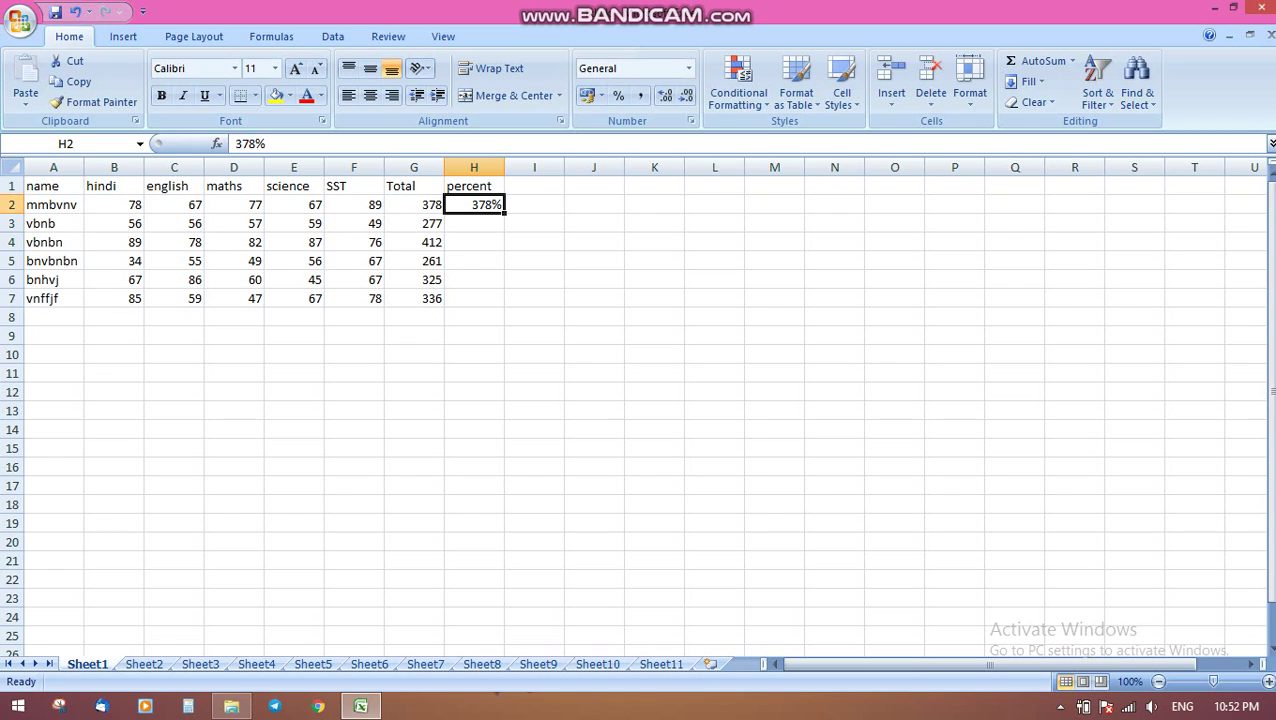
key(BackSpace)
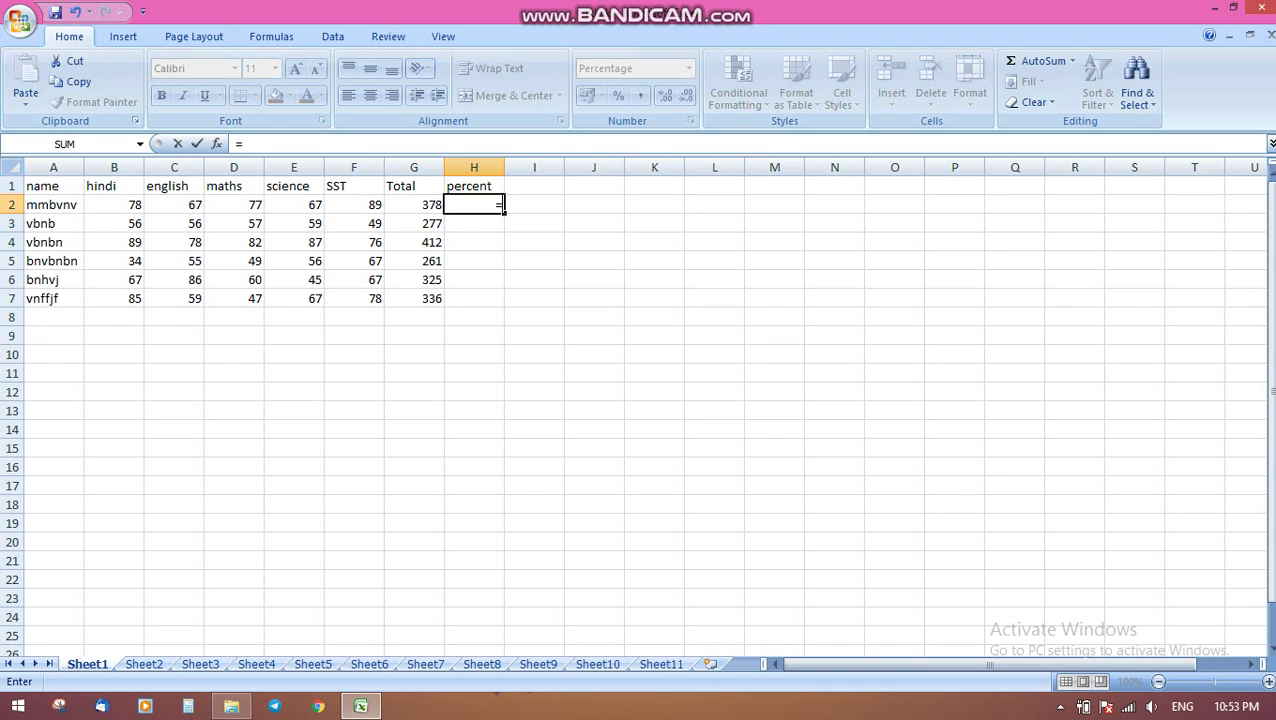
scroll(638, 400, down, 2)
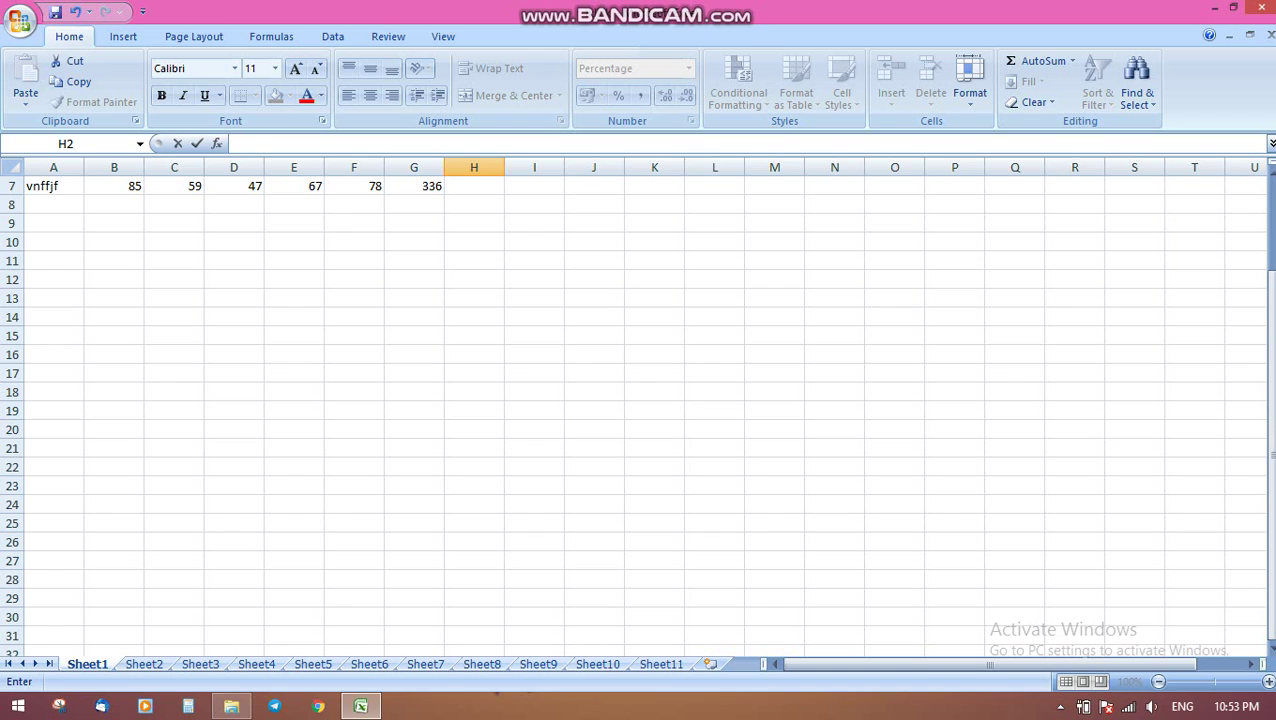
scroll(638, 400, up, 2)
key(F2)
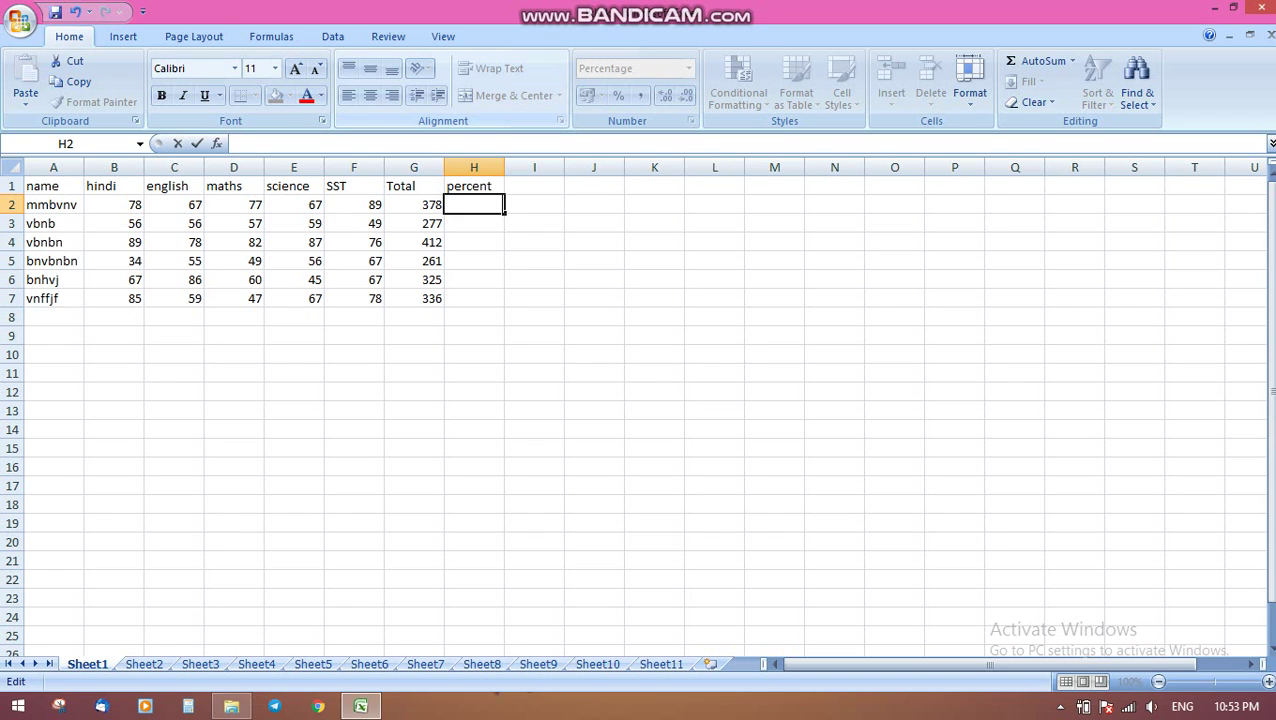
text(=)
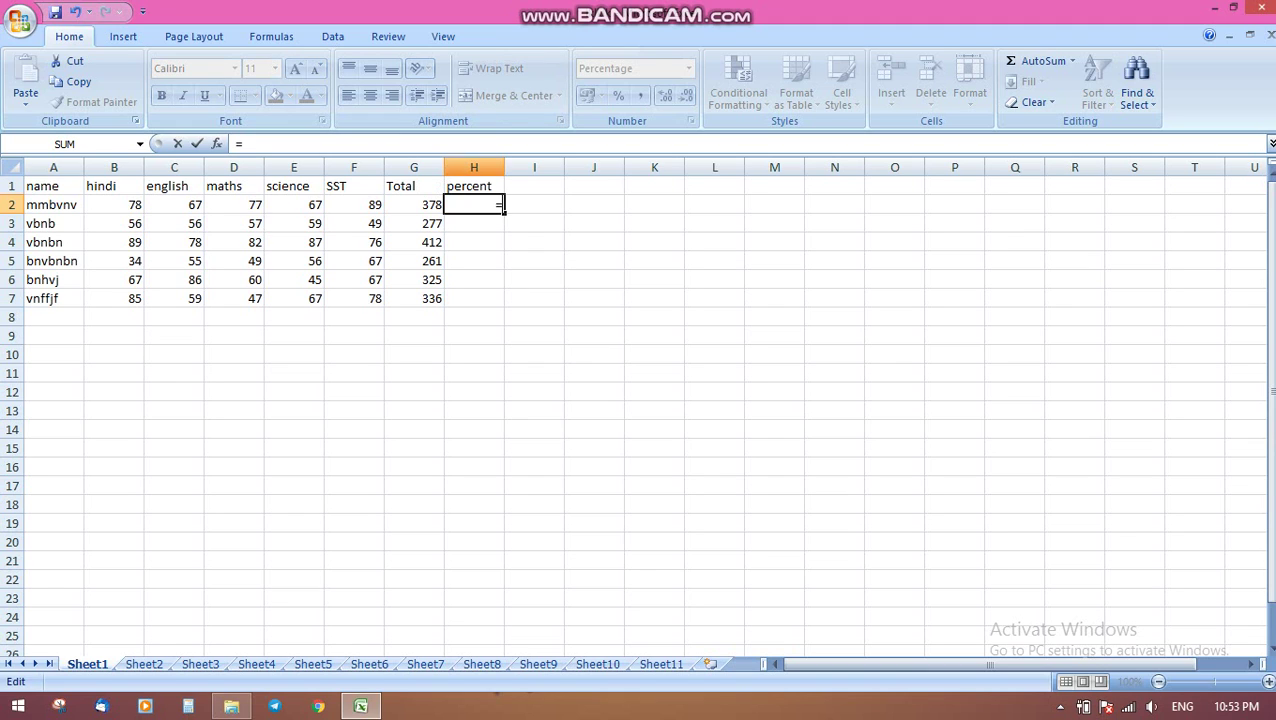
key(F2)
key(Down)
key(Up)
key(ctrl+space)
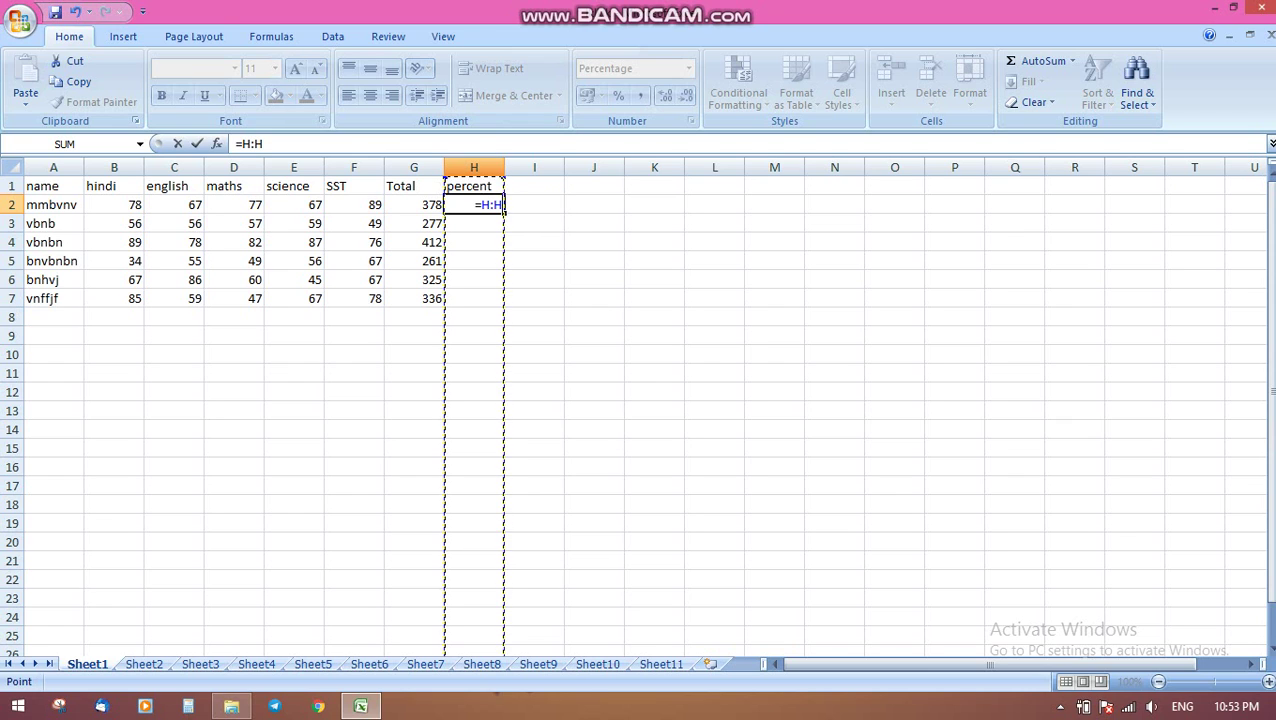
key(Escape)
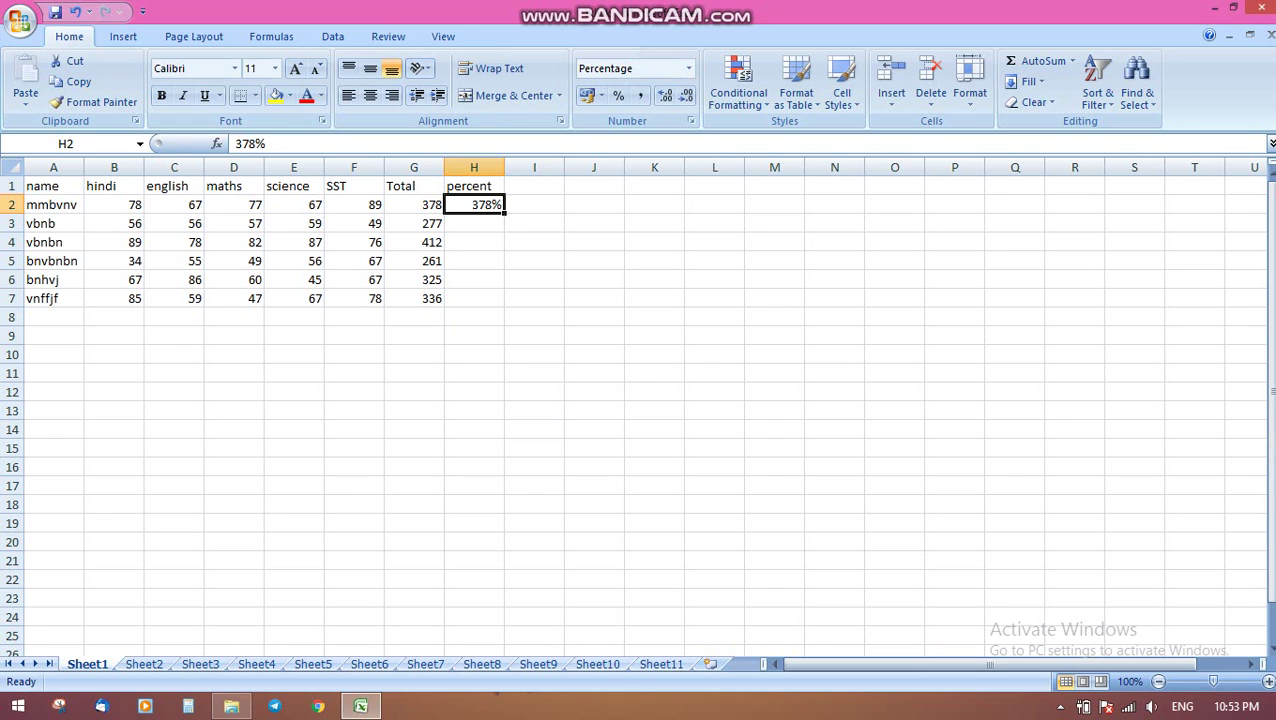
key(F2)
key(BackSpace)
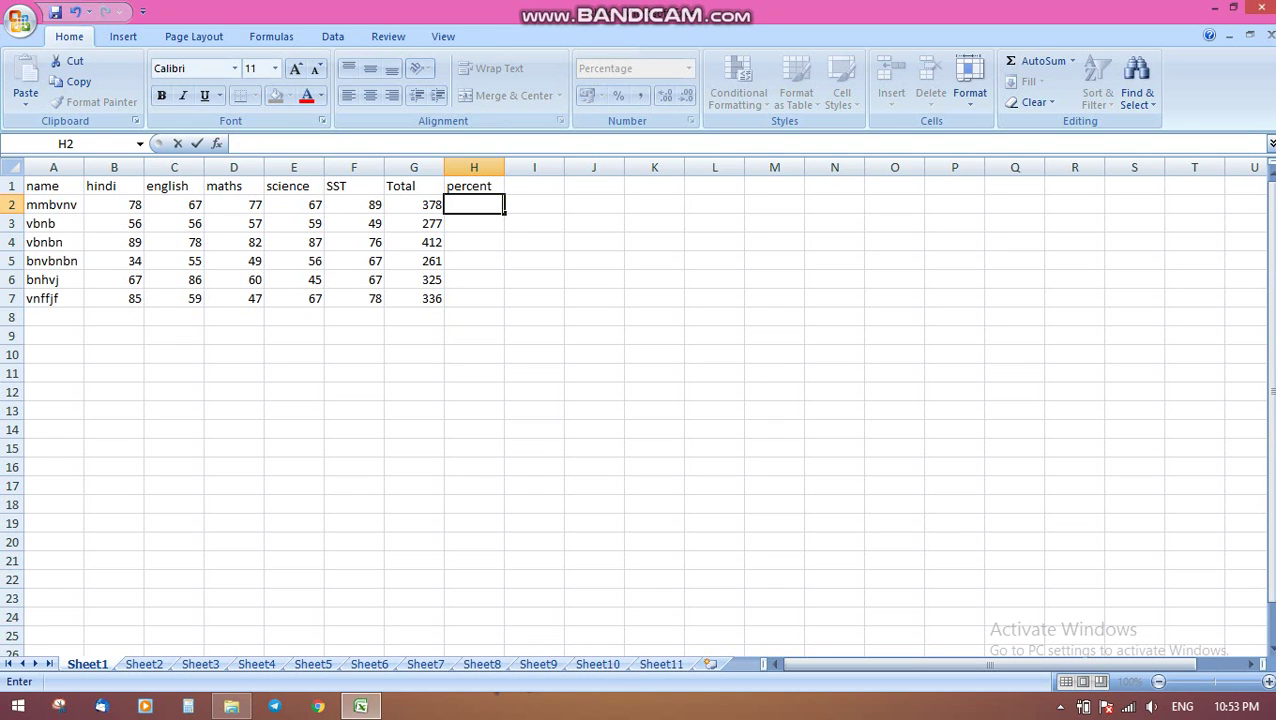
Step: Delete the whole percent column H
click(534, 205)
right_click(474, 167)
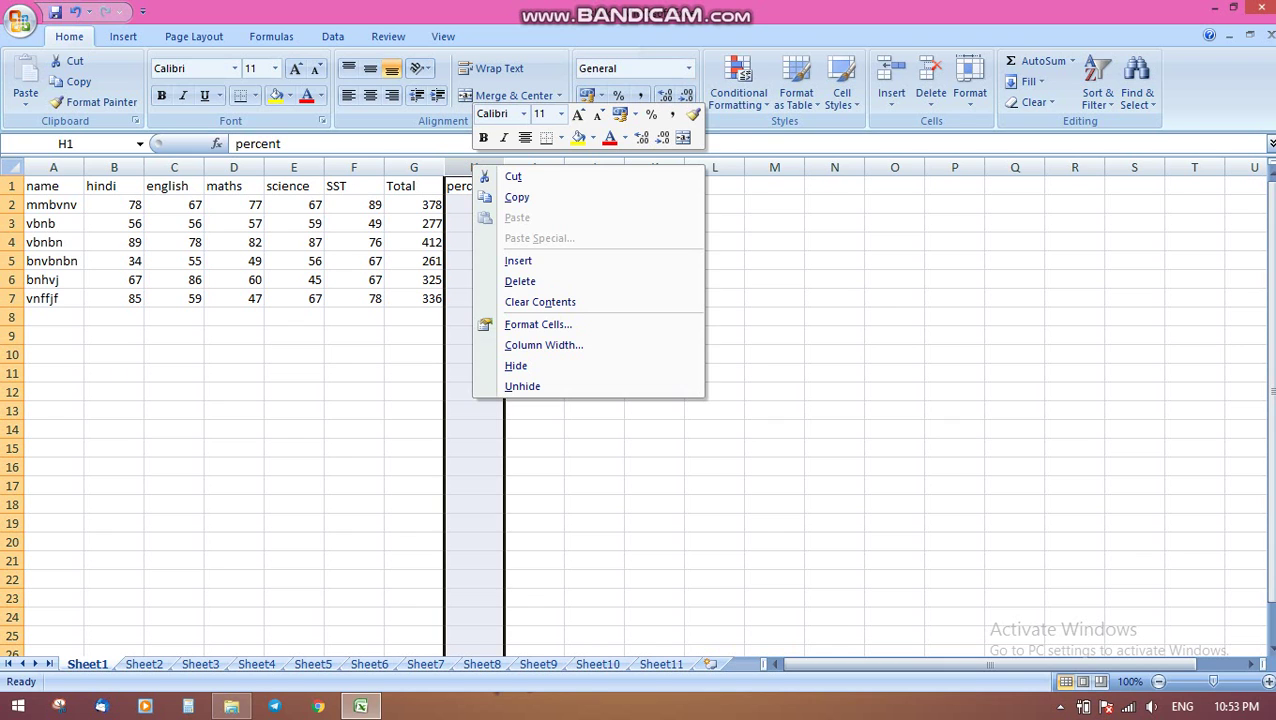
click(520, 281)
Step: Enter % as the column header in H1, beside Total
click(474, 186)
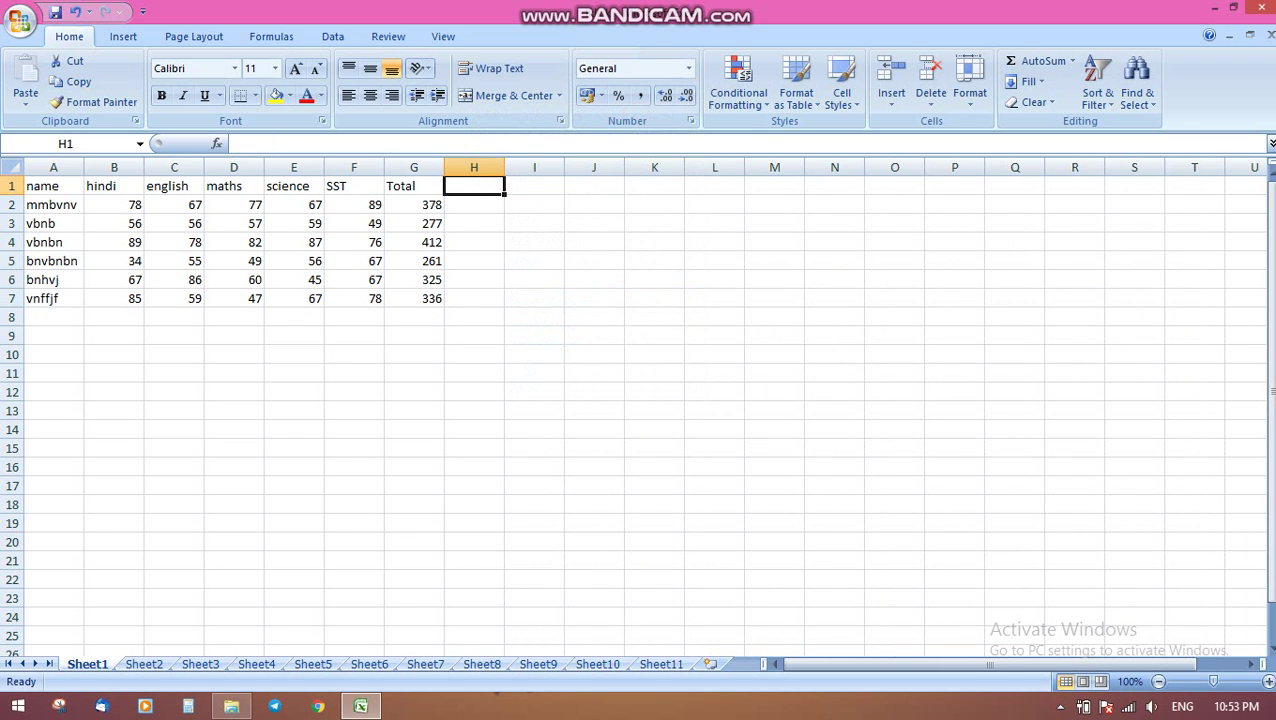
text(%)
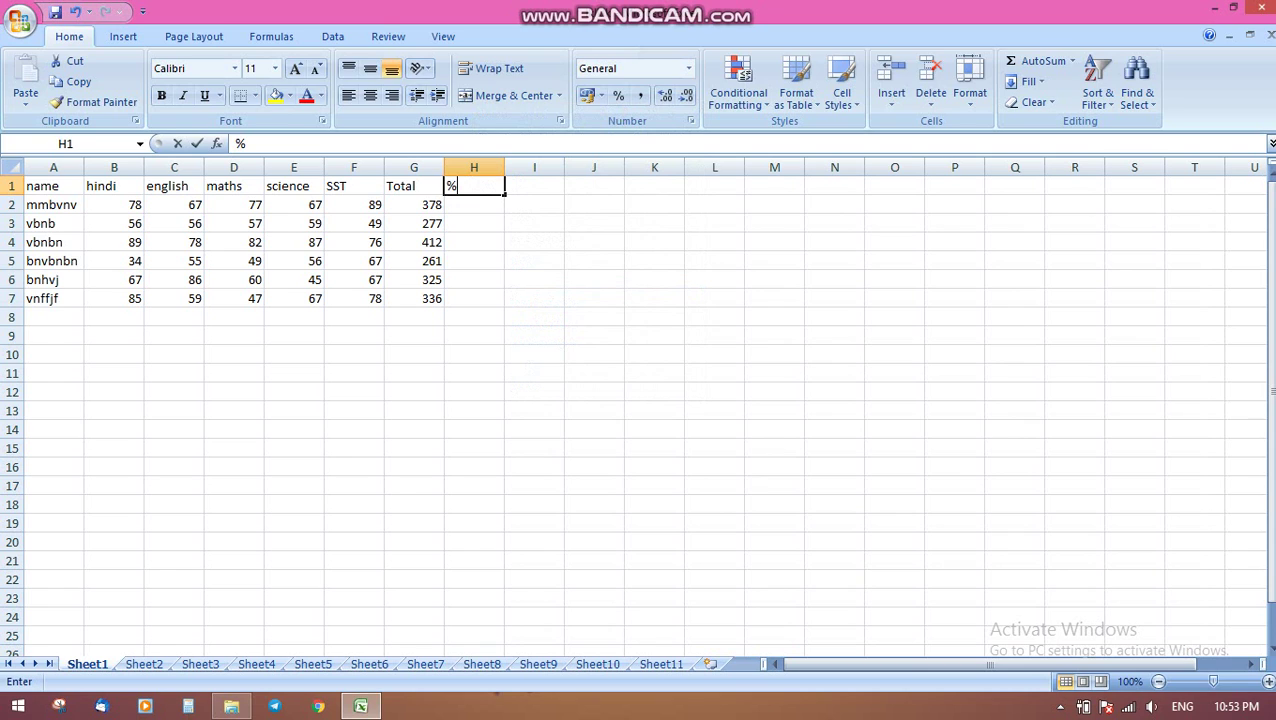
key(Return)
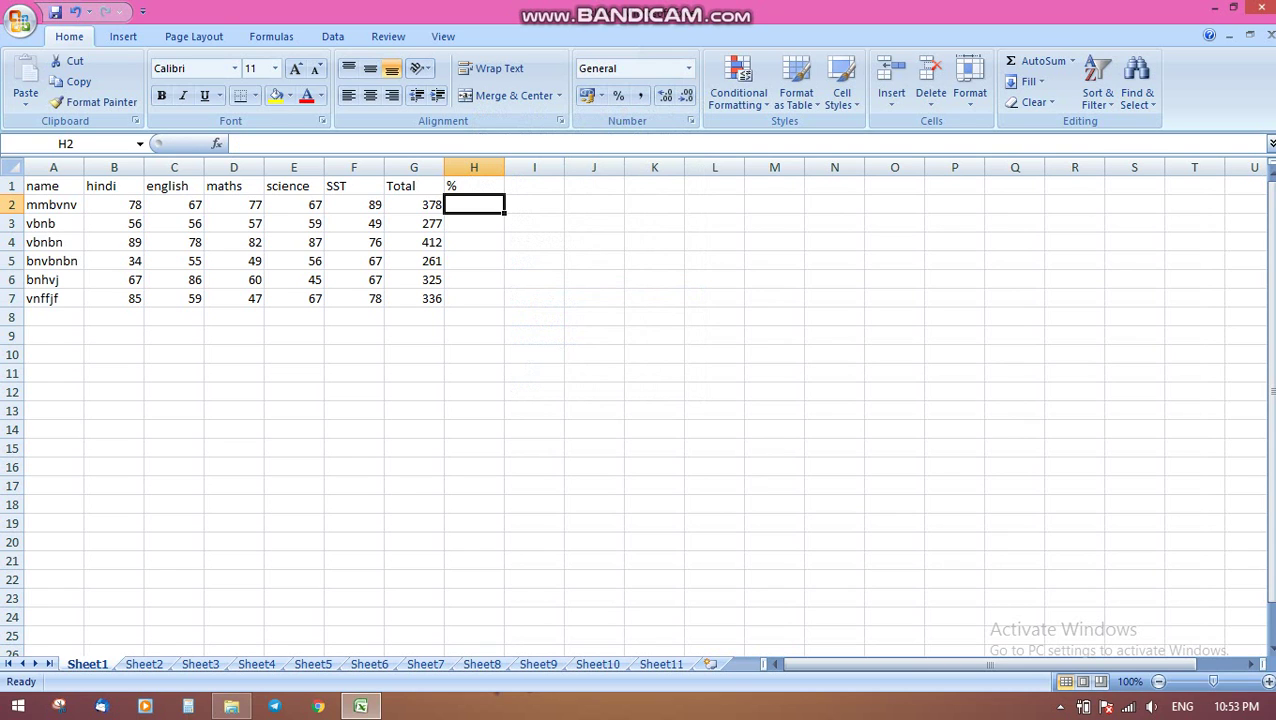
Step: Calculate the first student's percentage in H2 with the formula =(G2*100)/500
text(=()
key(Left)
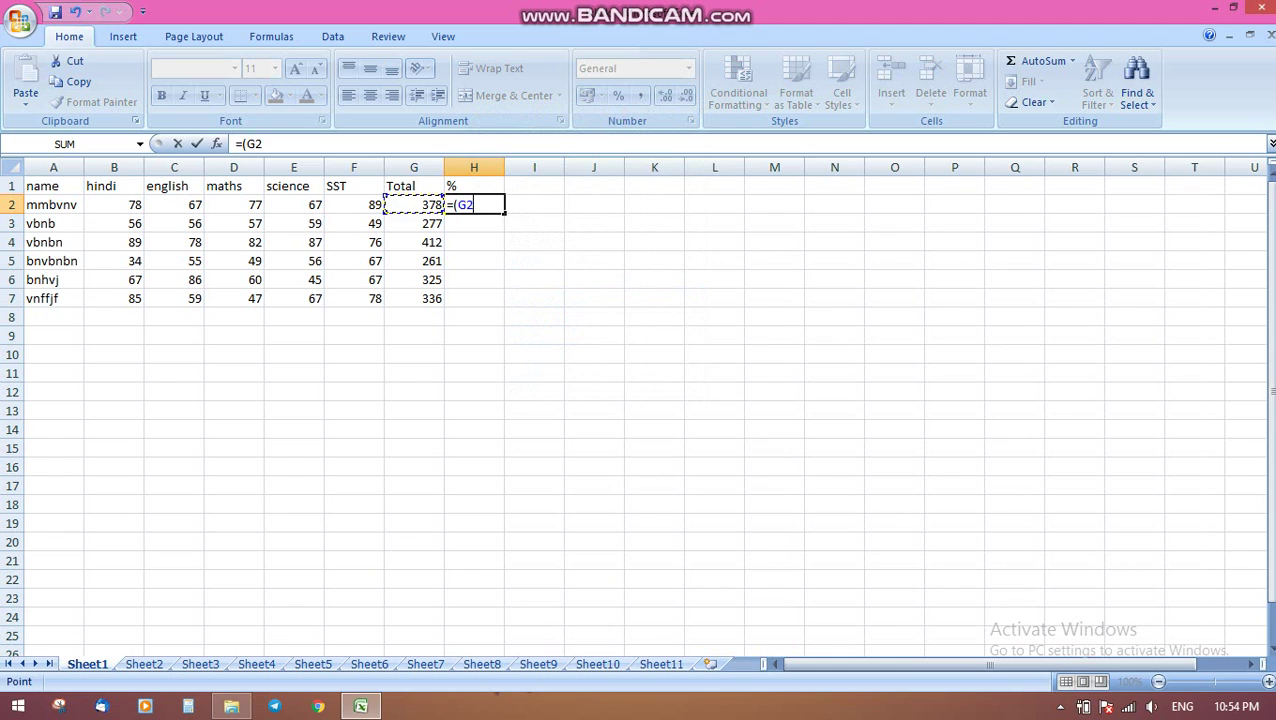
text(*100)/500)
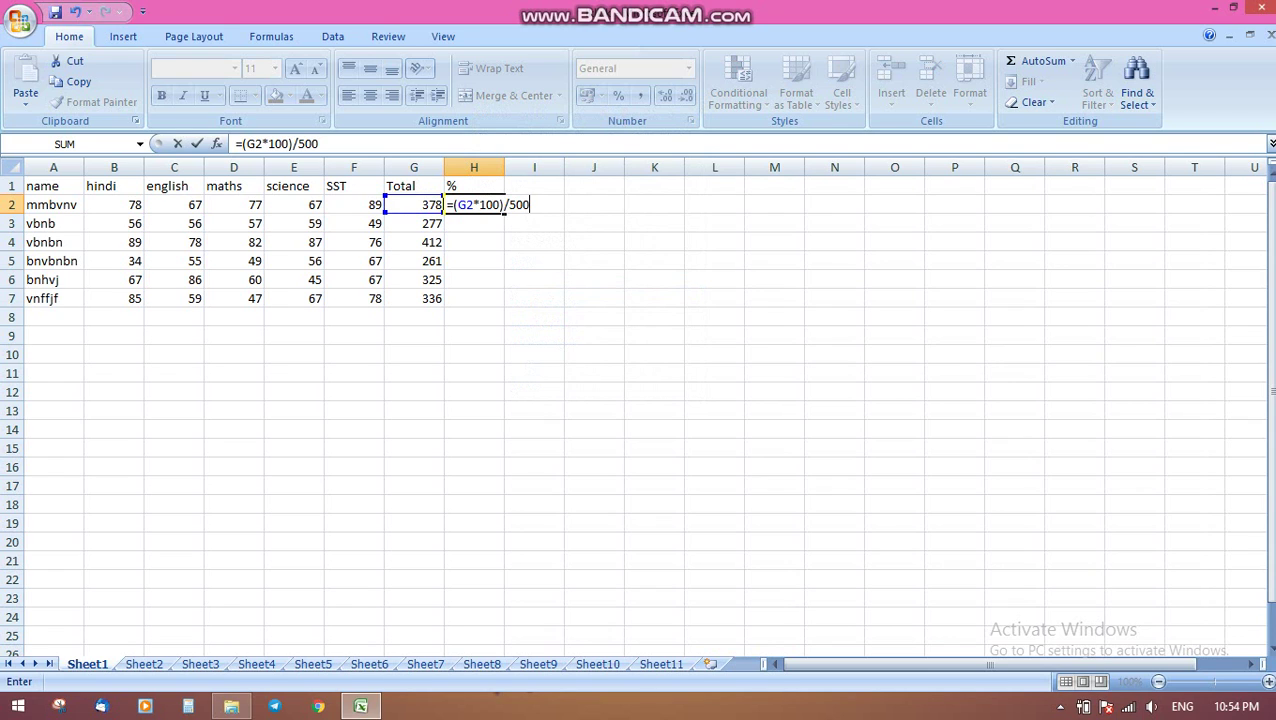
key(Return)
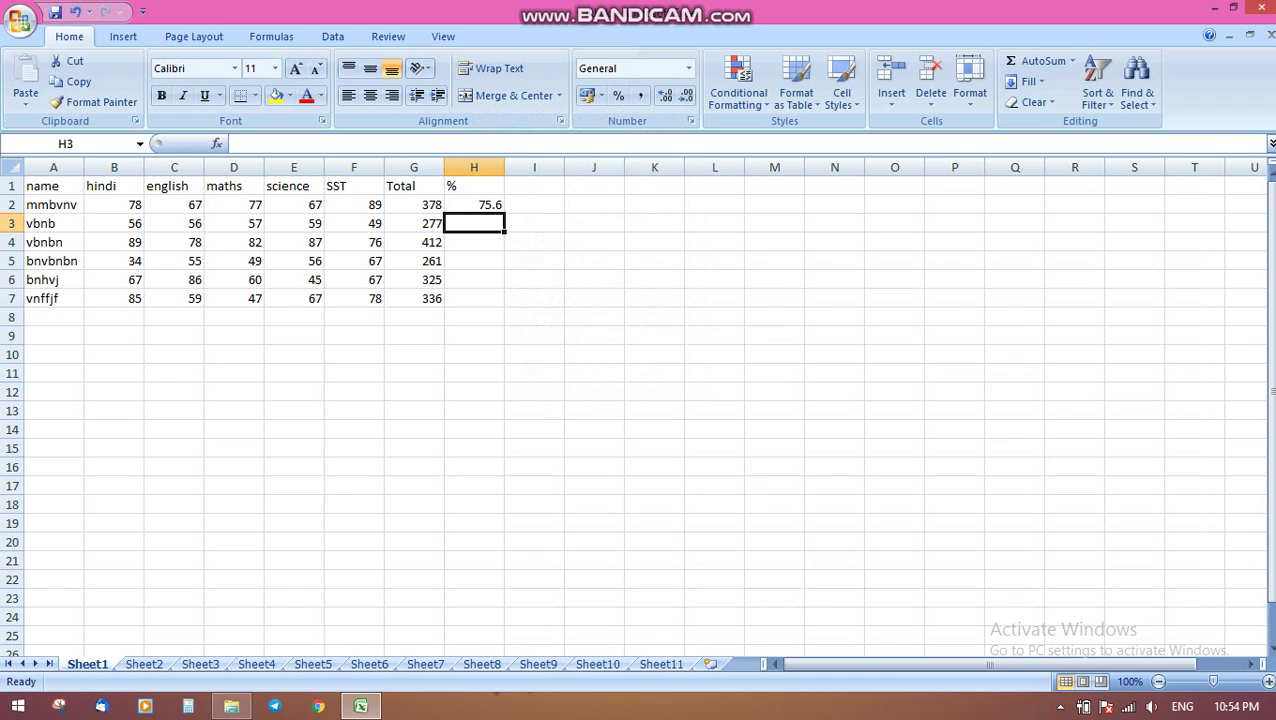
Step: Calculate the second student's percentage in H3 with the formula =(G3*100)/500
click(474, 204)
click(474, 223)
text(=()
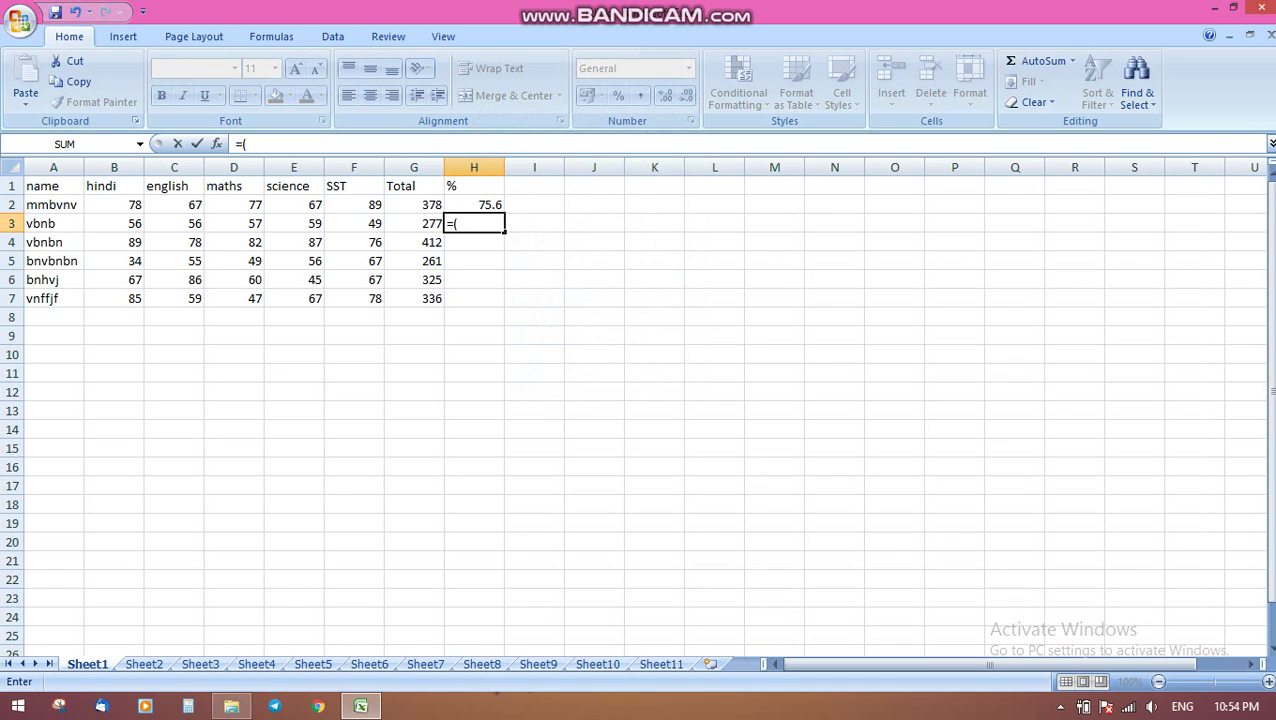
click(414, 223)
text(*10)
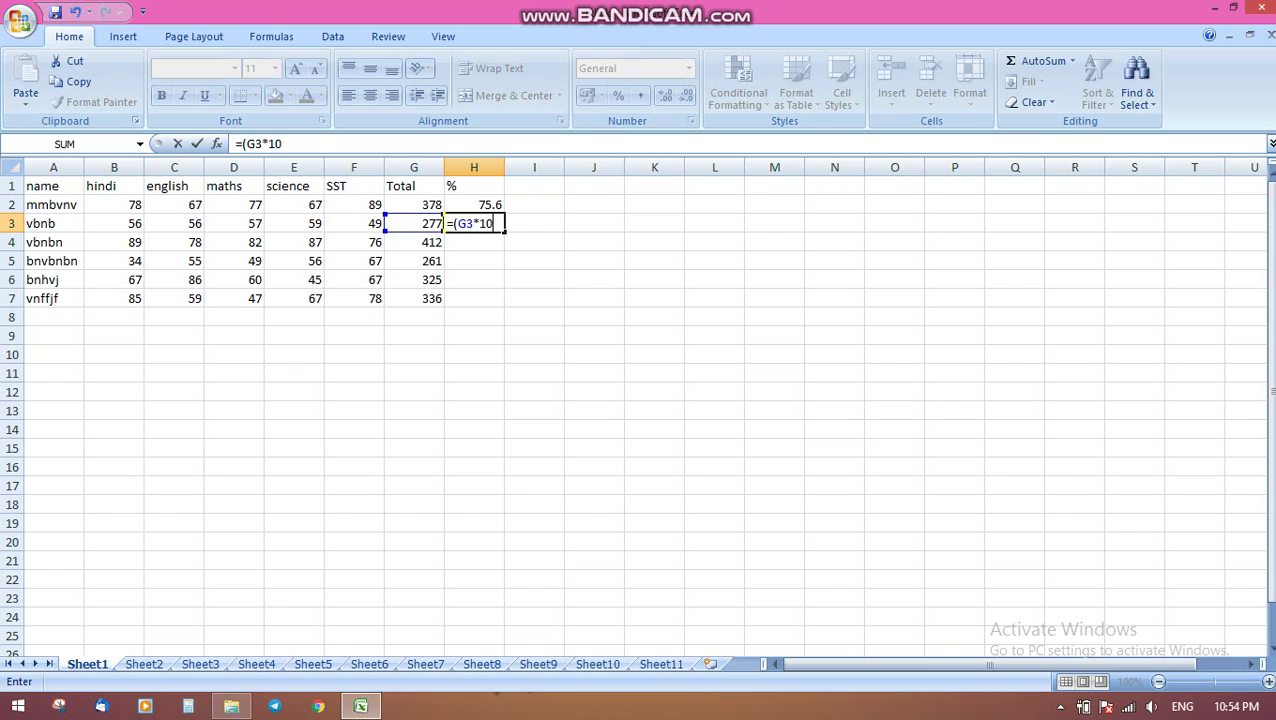
text(0)/500)
key(Return)
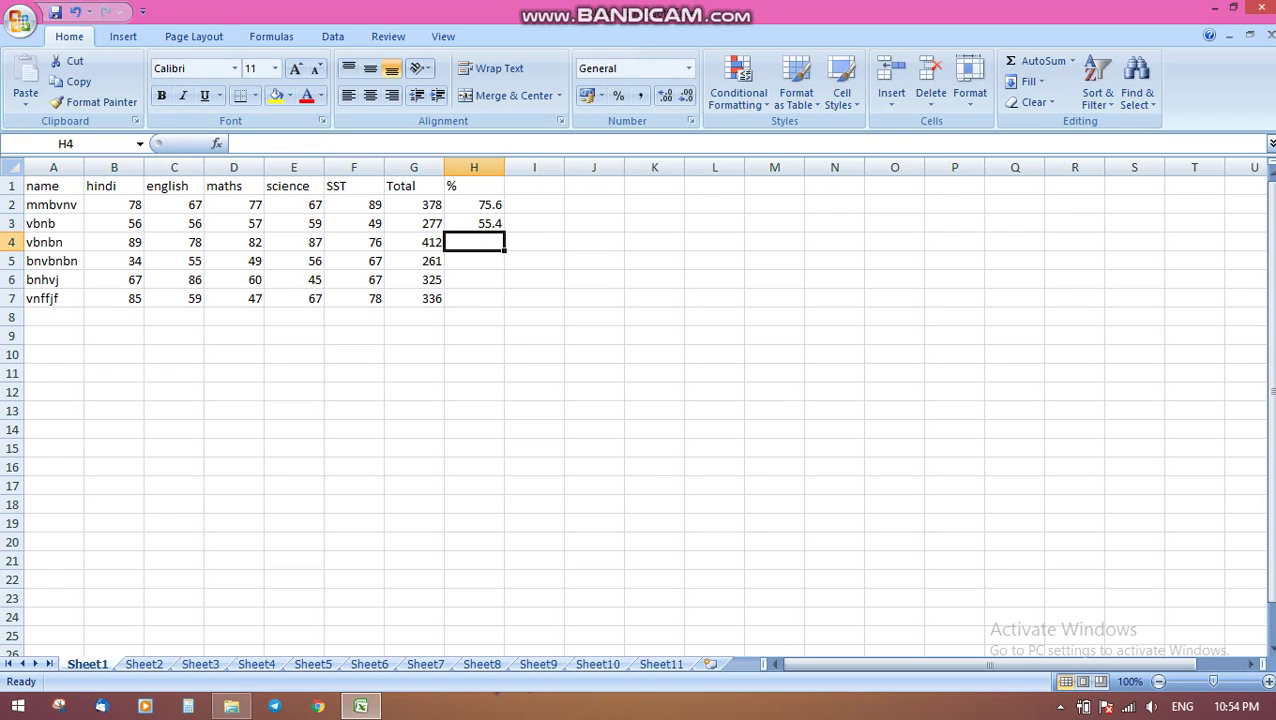
Step: Calculate the third student's percentage in H4 with the formula =(412*100)/500
text(=)
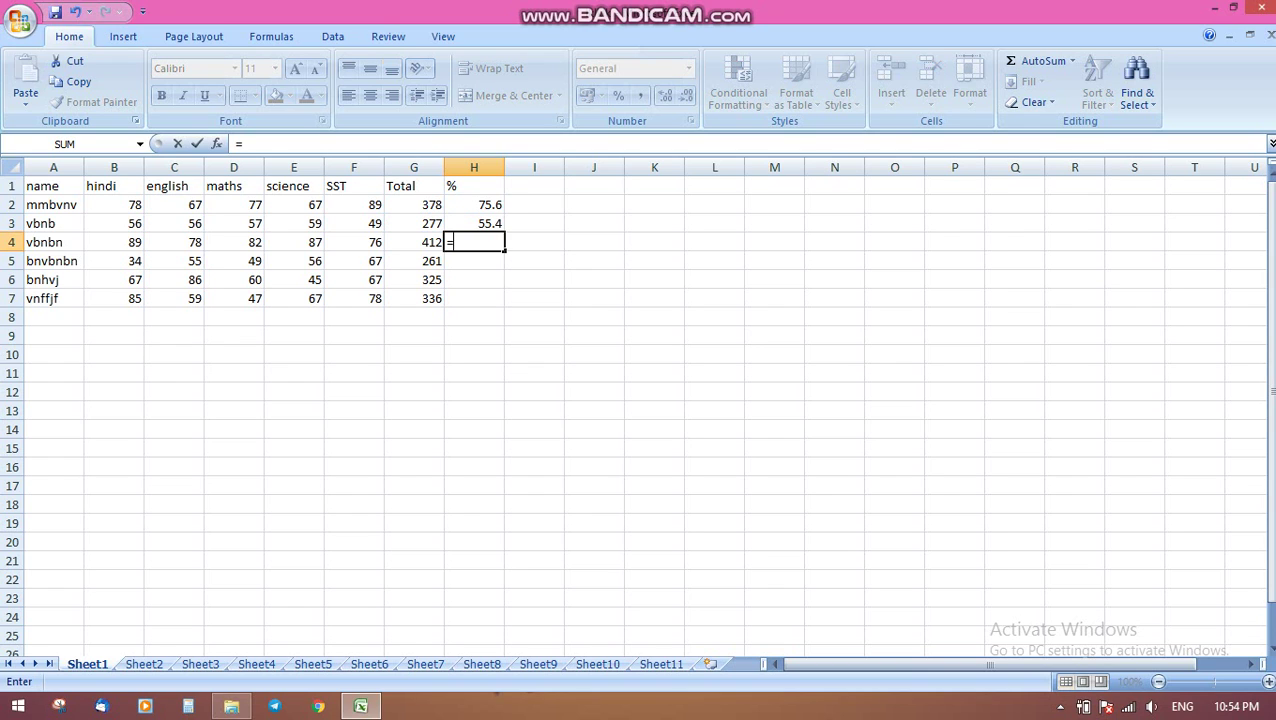
text((412*100)
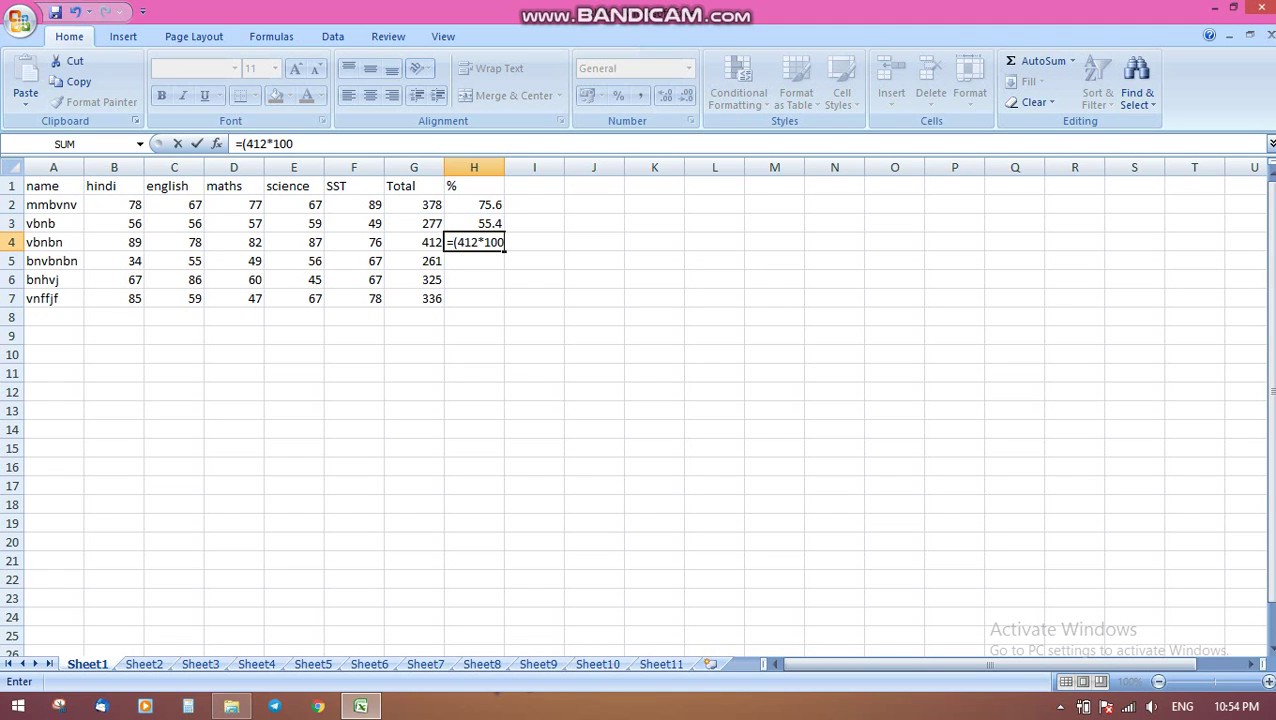
text()/500)
key(Return)
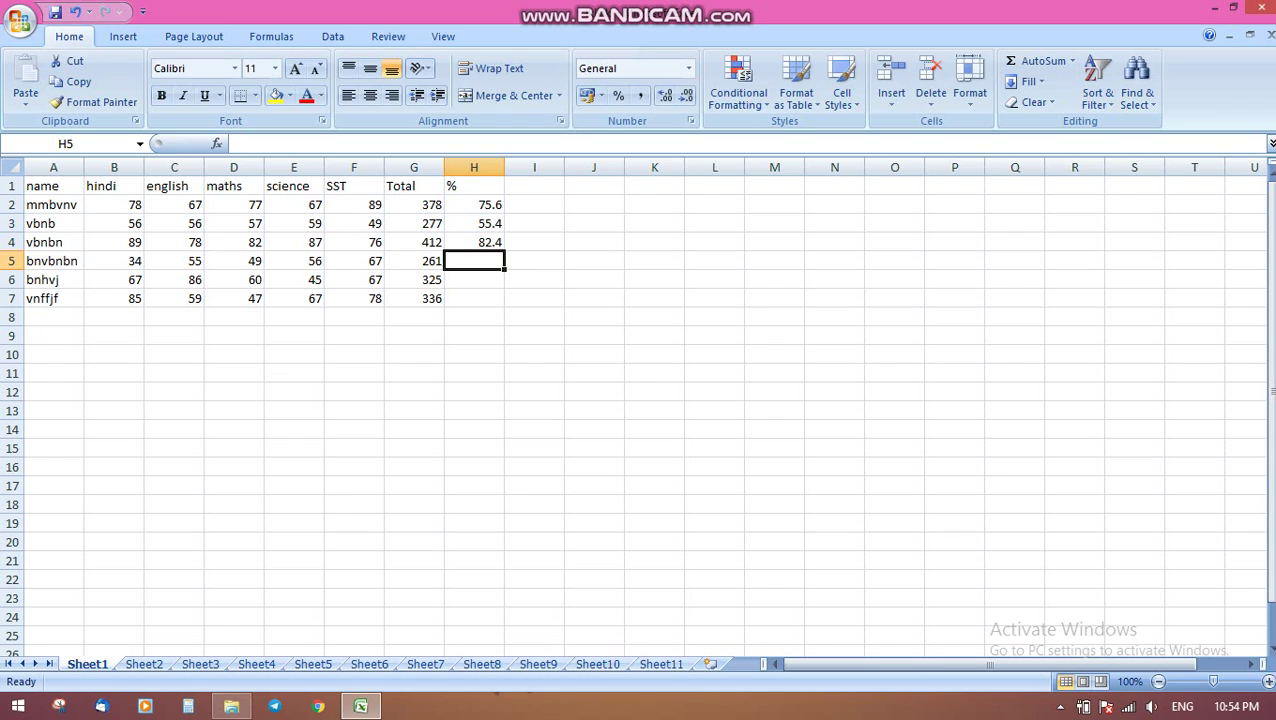
Step: Begin the fourth student's percentage formula in H5 with =(
text(=()
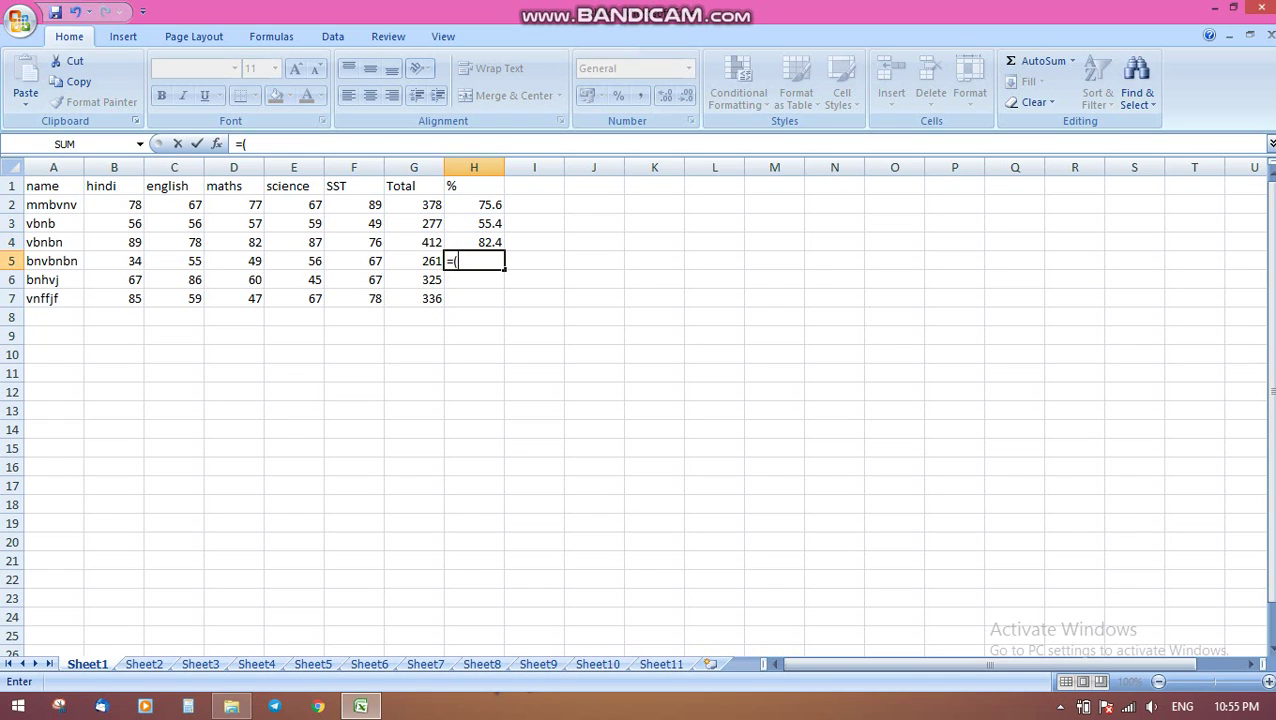
click(1060, 706)
click(1029, 614)
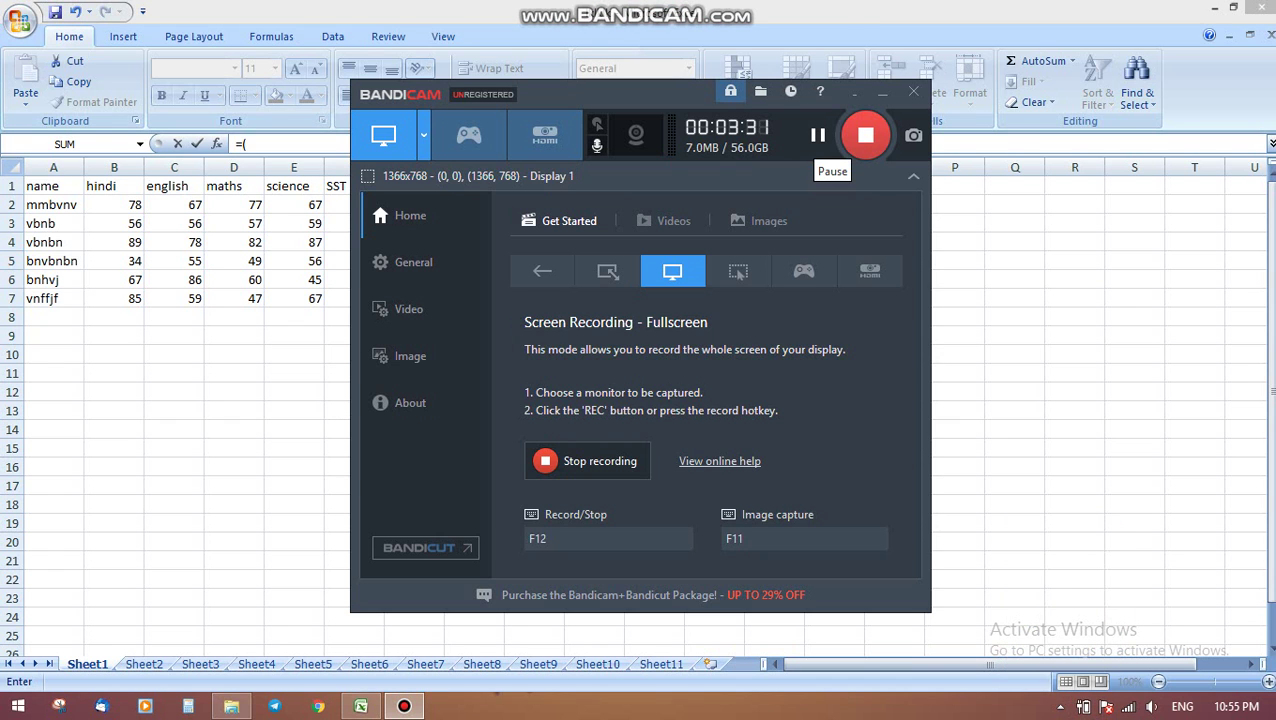
click(883, 91)
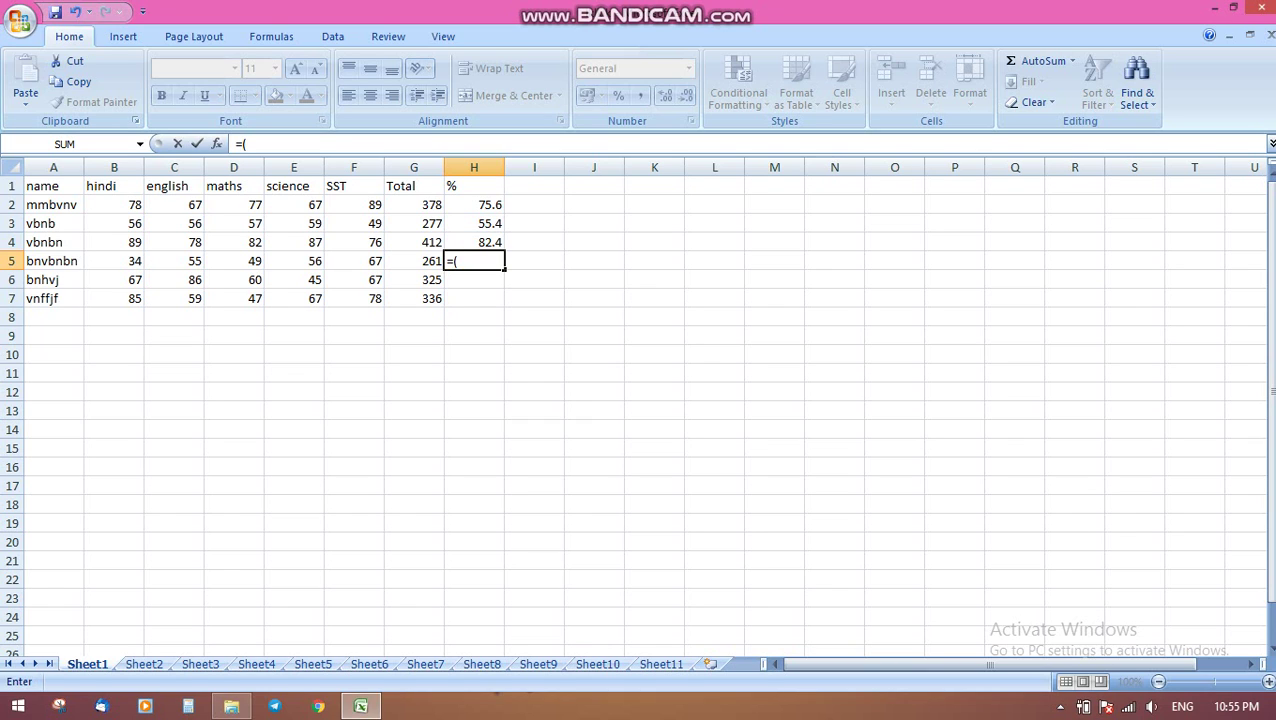
Step: Complete the fourth student's percentage formula in H5 as =(G5*100)/500
click(414, 261)
text(*10)
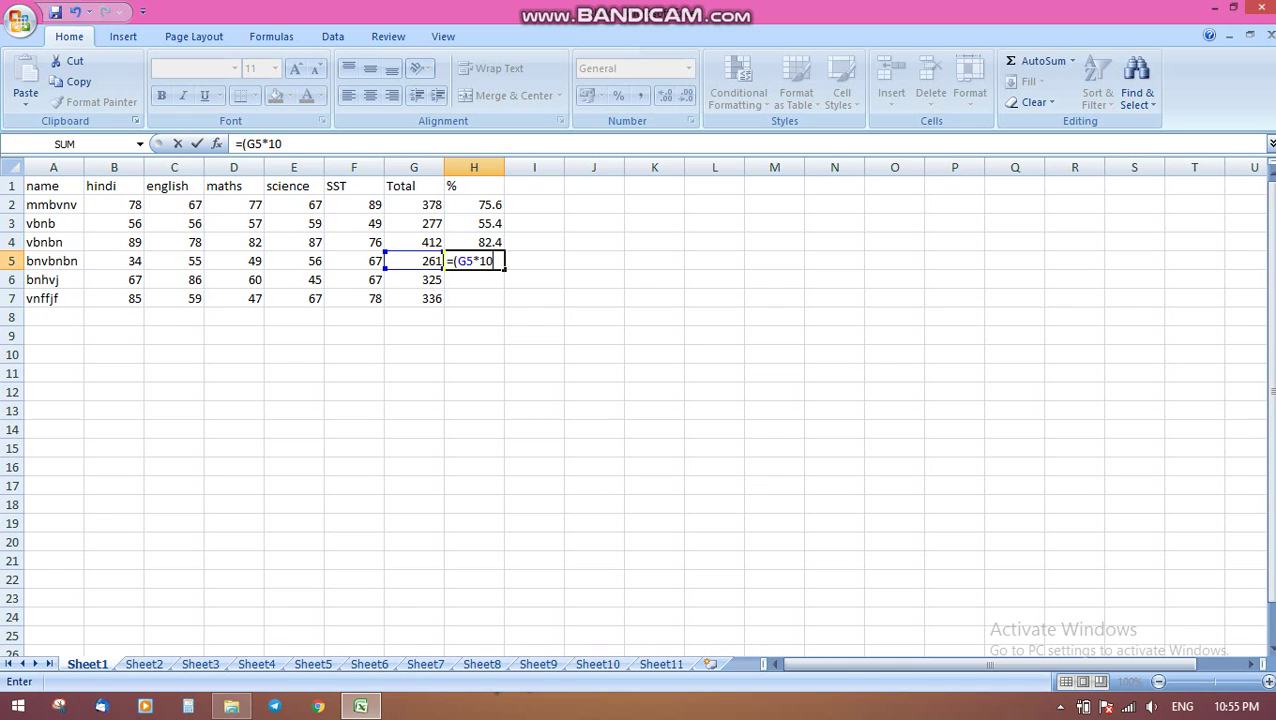
text(0)/500)
key(Return)
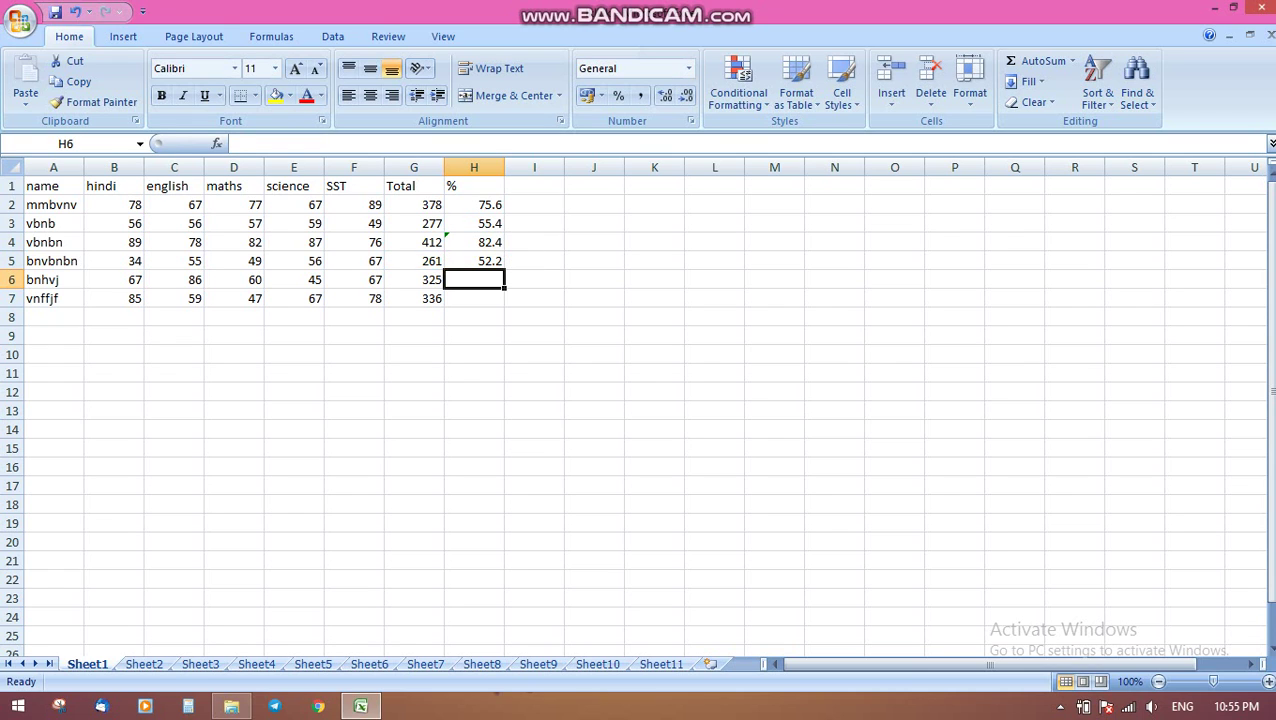
Step: Calculate the fifth student's percentage in H6 with the formula =(325*100)/500
text(=()
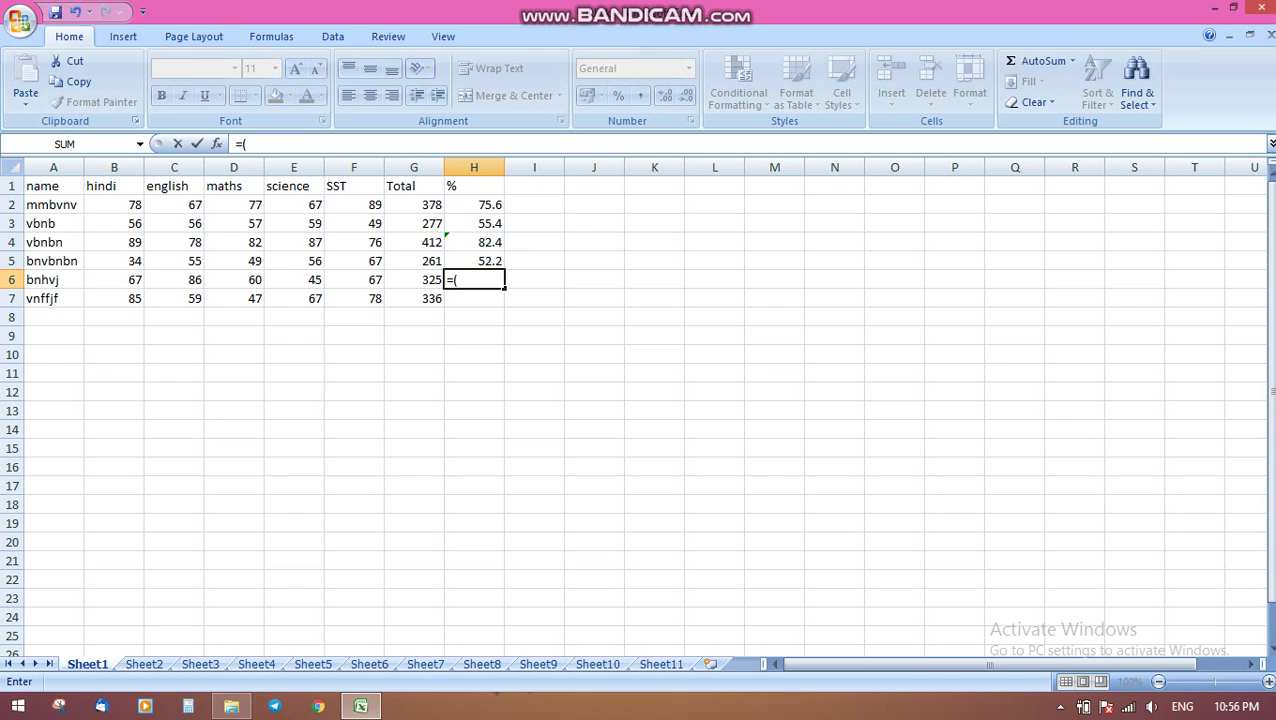
text(325*100)/500)
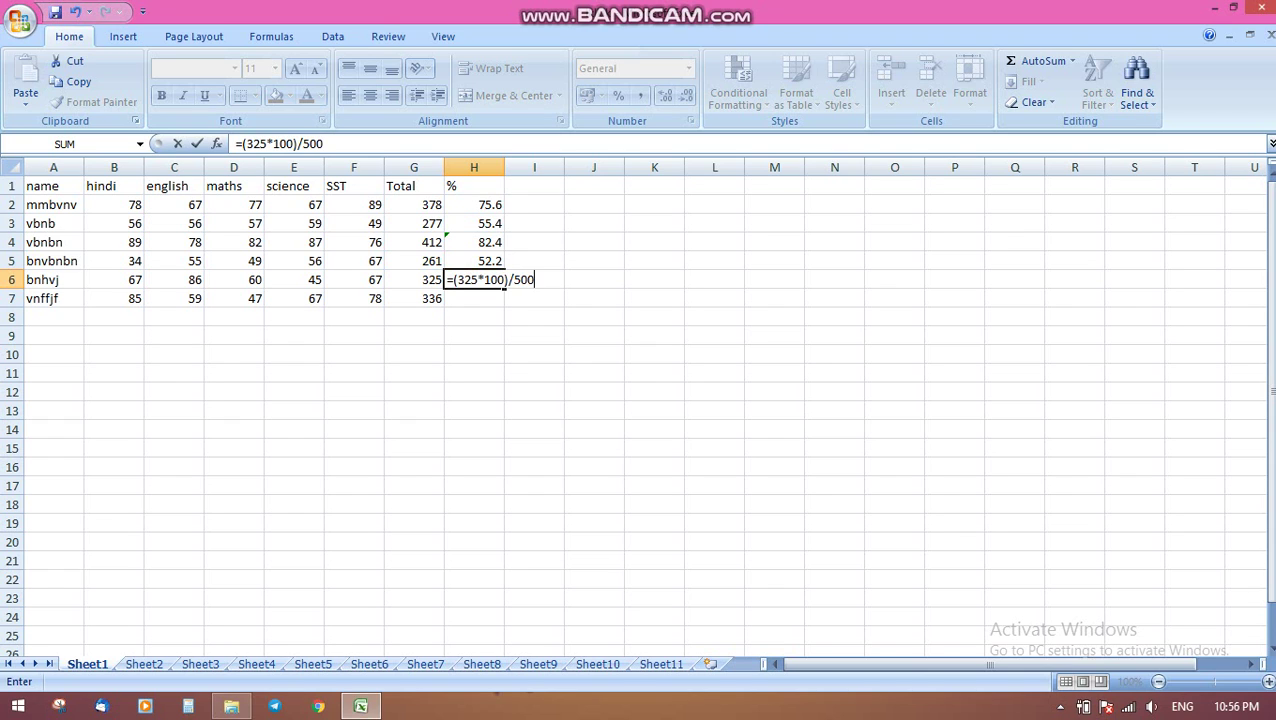
key(Return)
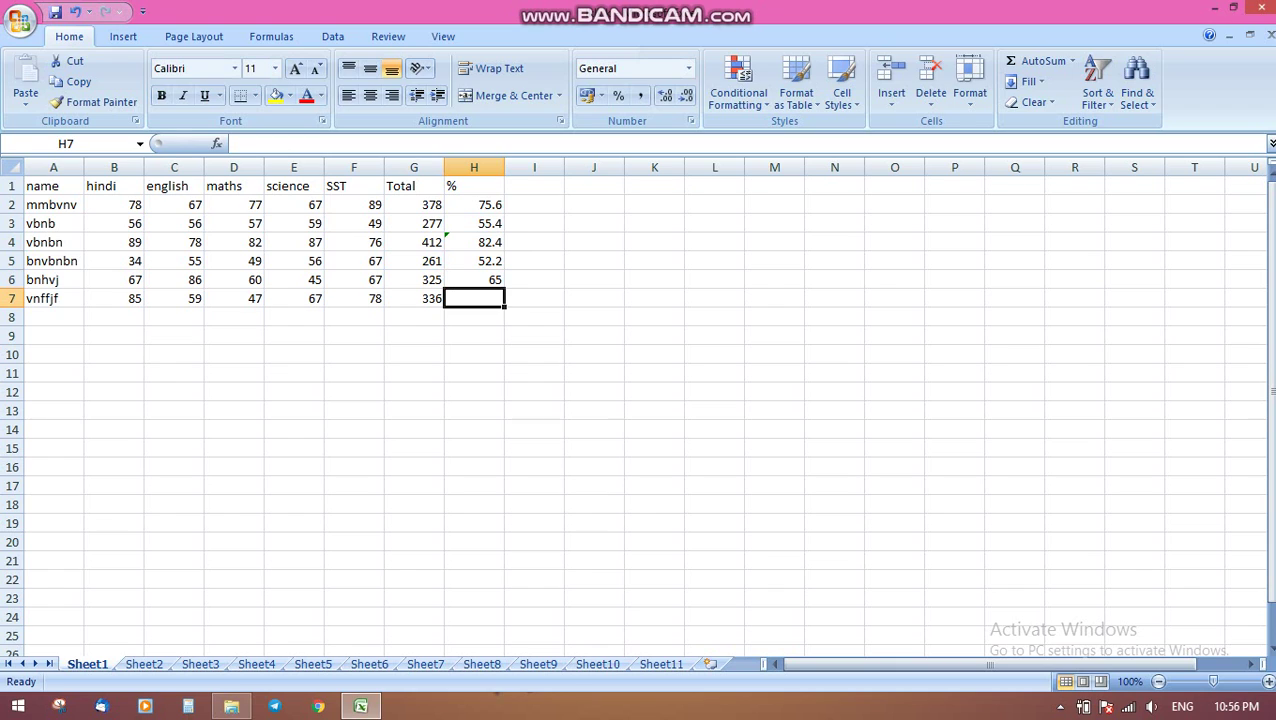
Step: Calculate the sixth student's percentage in H7 with the formula =(336*100)/500
text(=)
text(=)
text(()
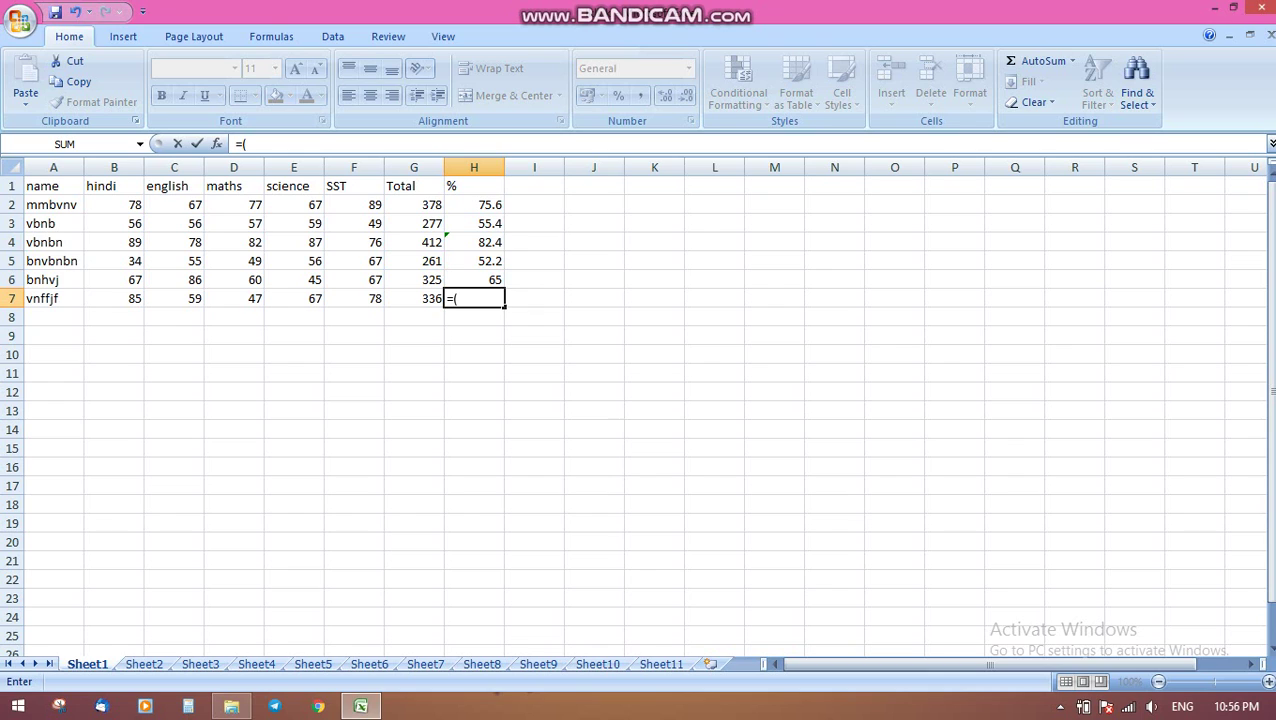
text(336*100)
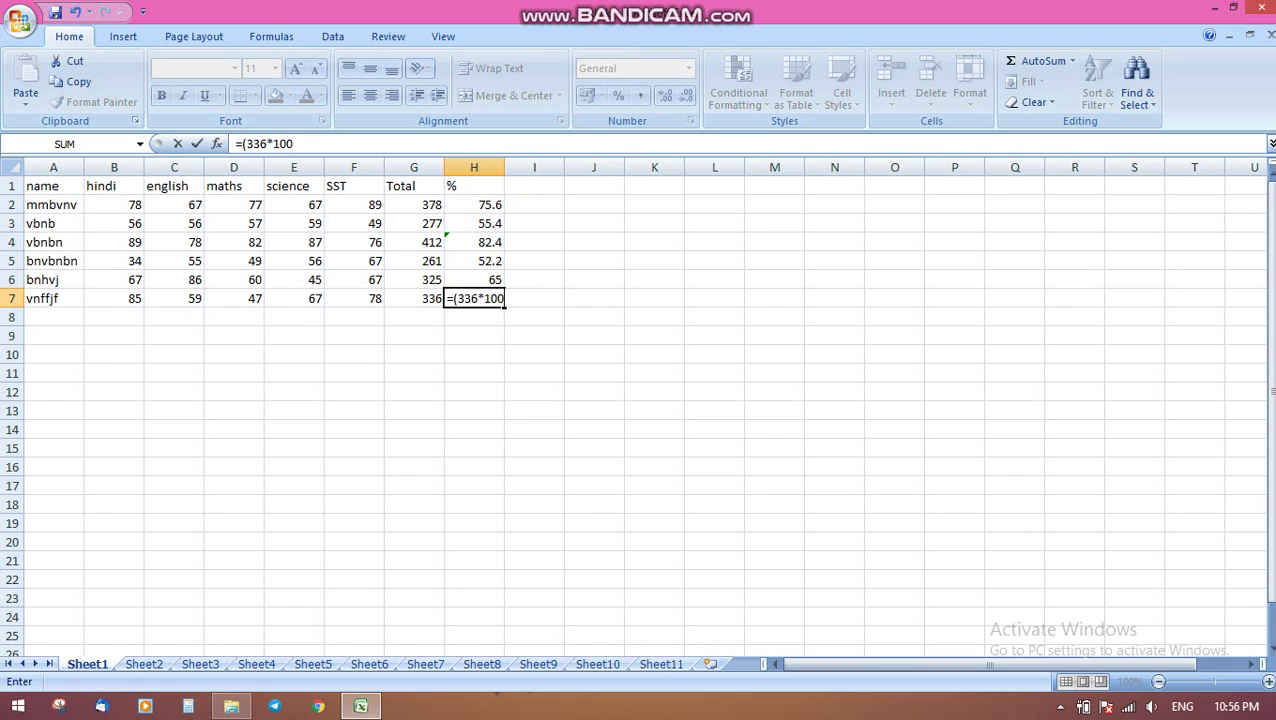
text()/500)
key(Return)
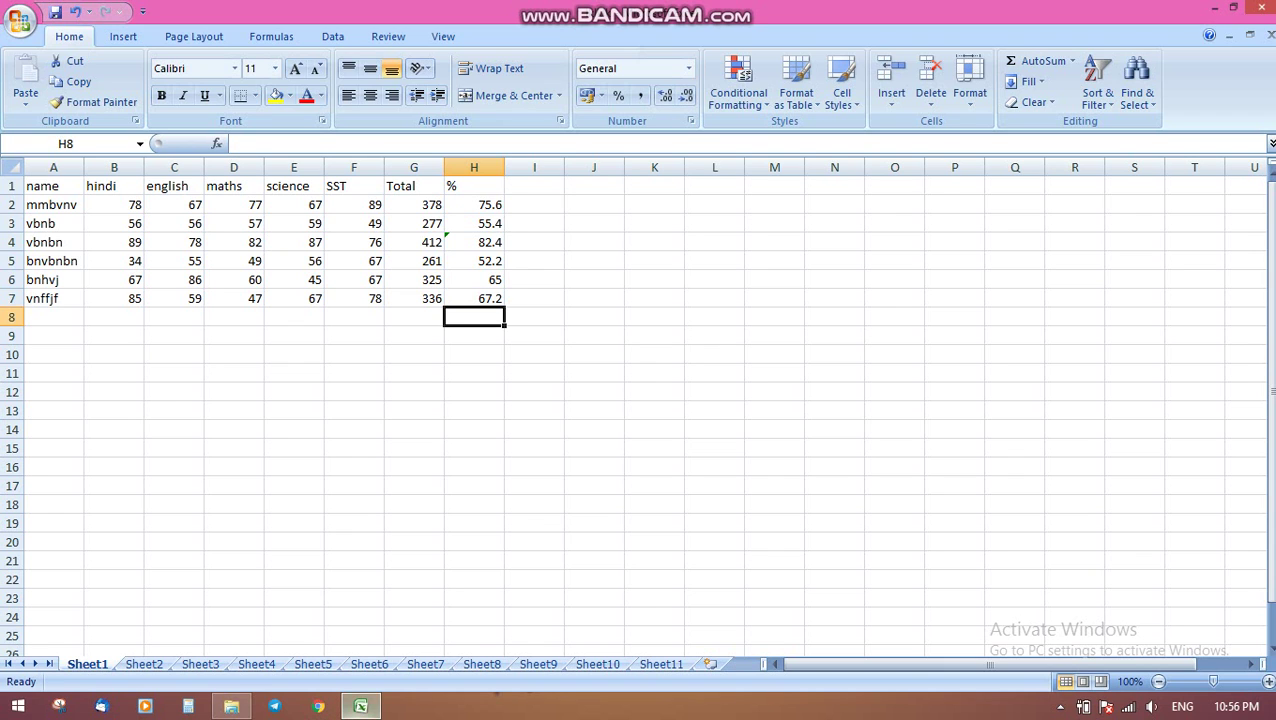
click(360, 706)
click(360, 706)
click(1060, 706)
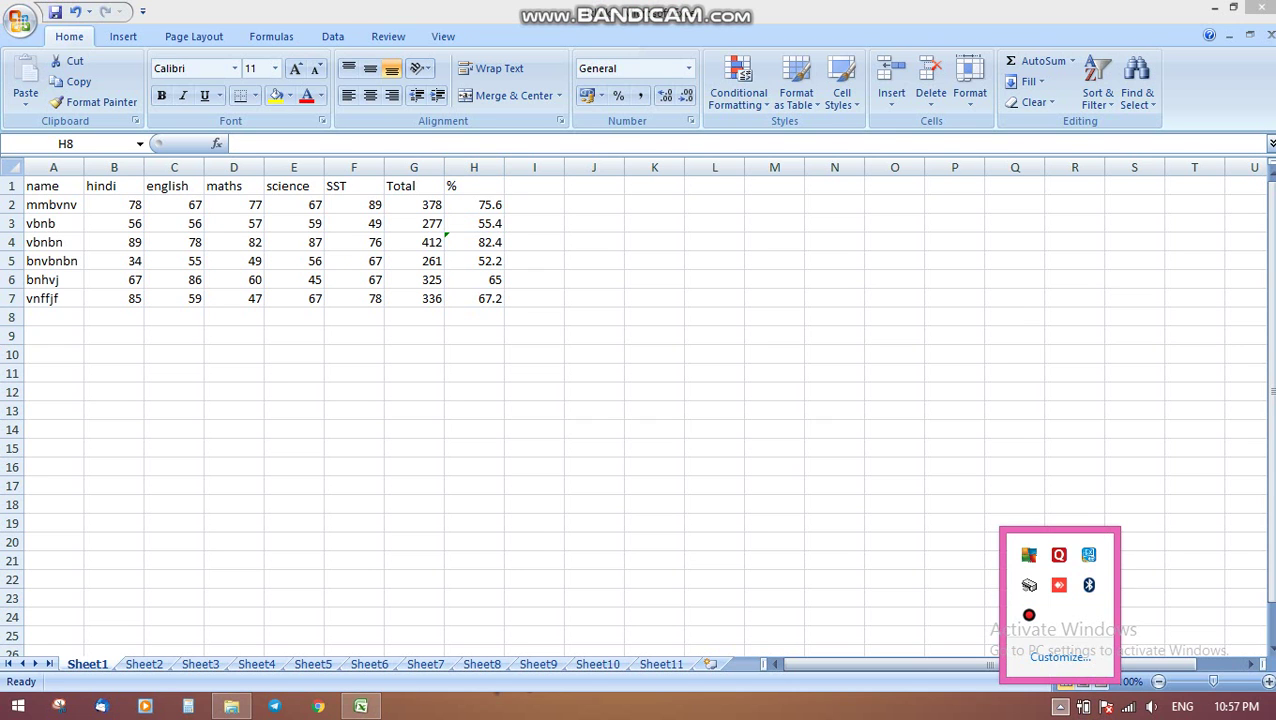
click(1029, 614)
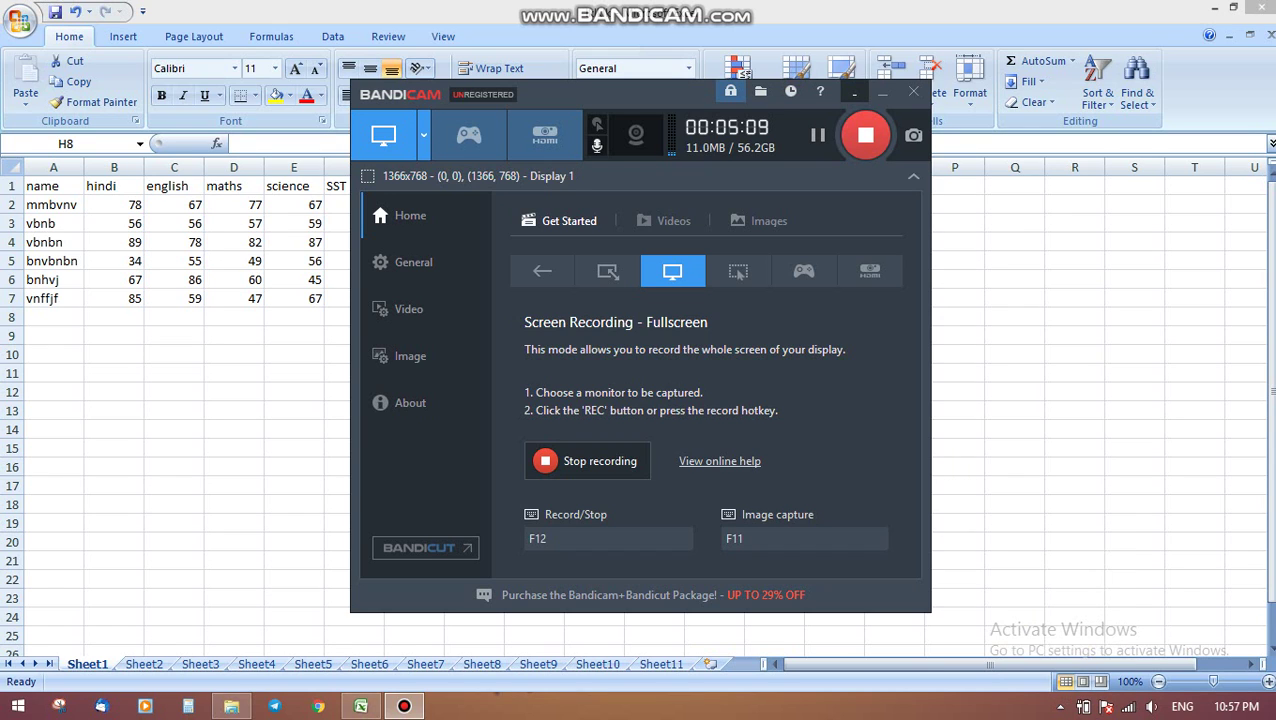
click(745, 73)
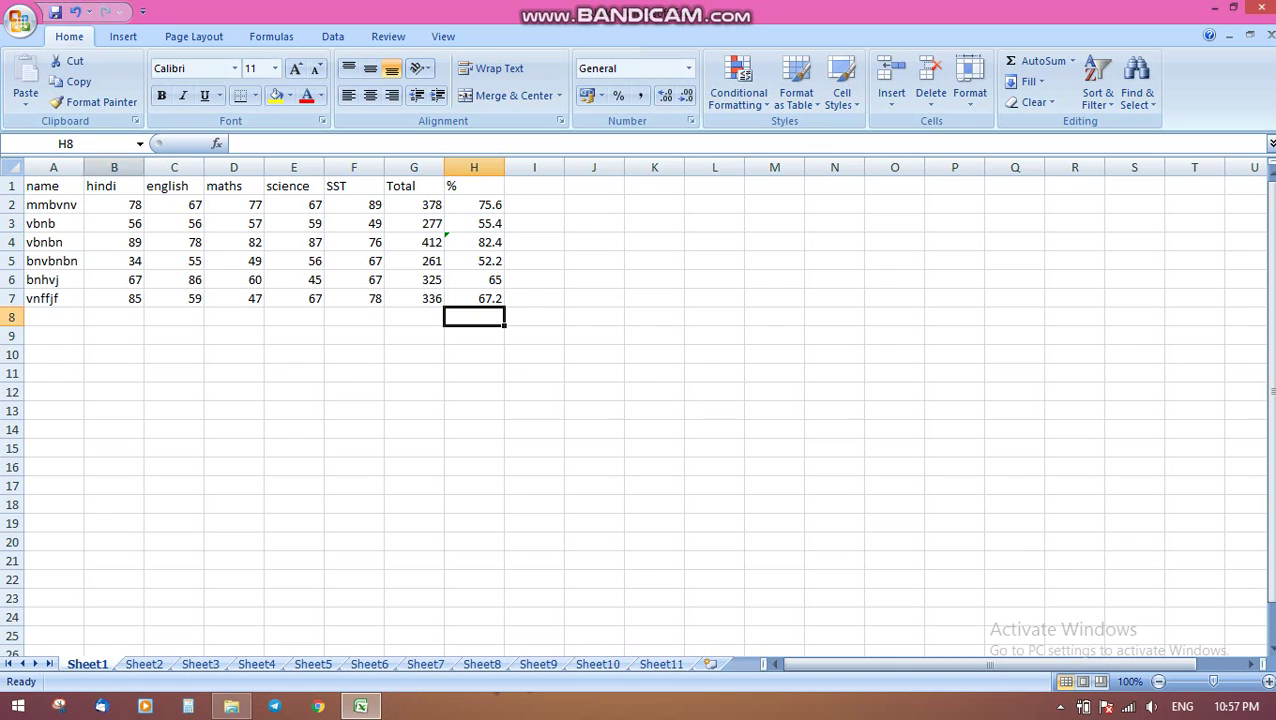
Step: Find the highest english mark in C8 using the MAX function over C2:C7
click(174, 317)
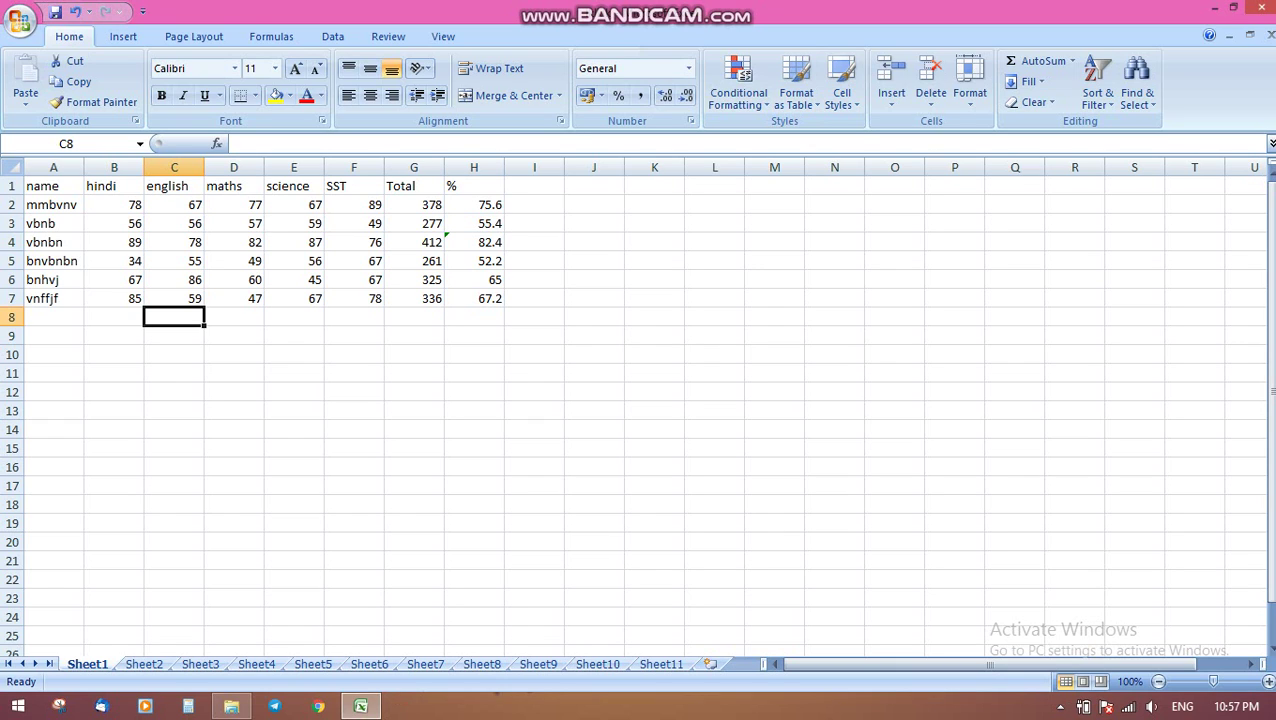
text(=)
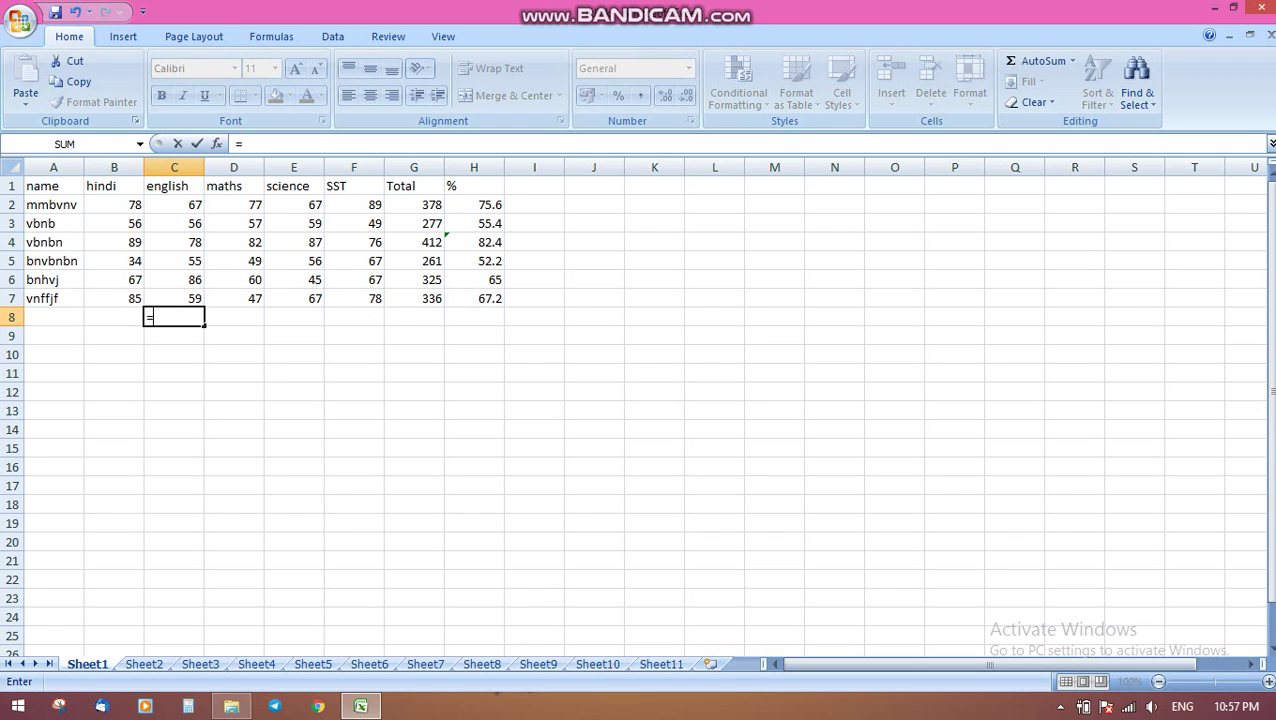
text(max)
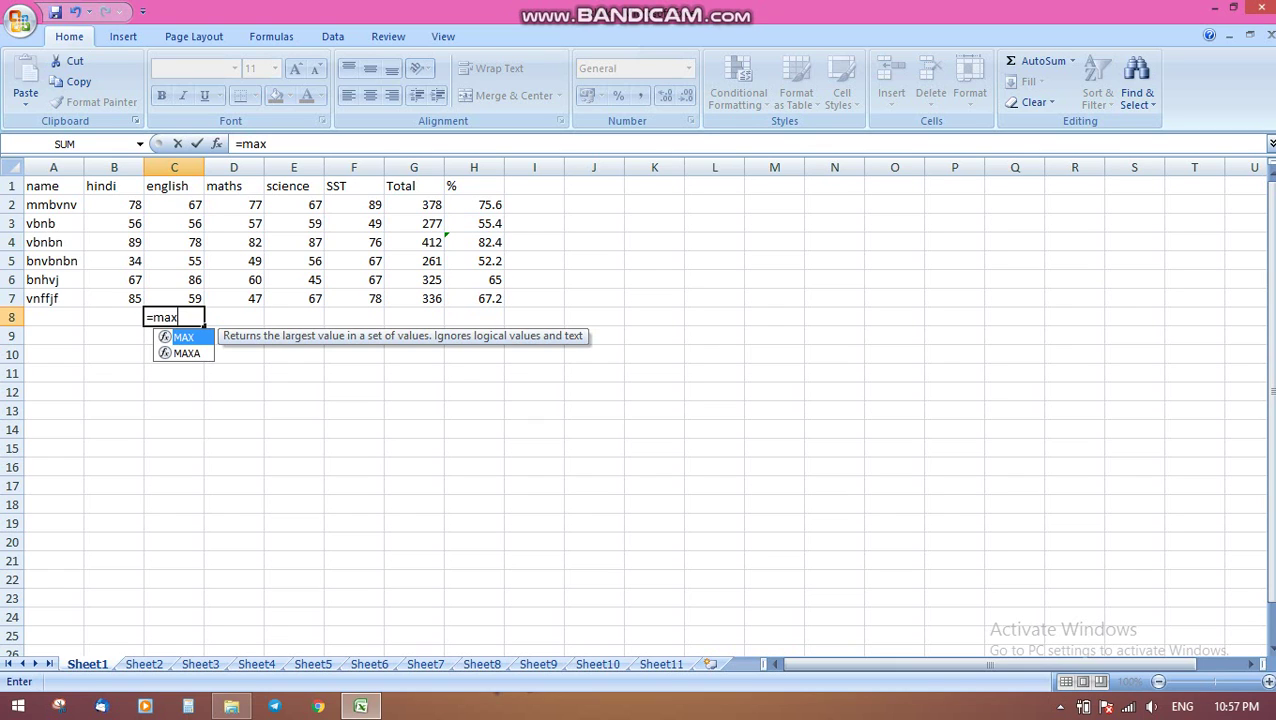
text(()
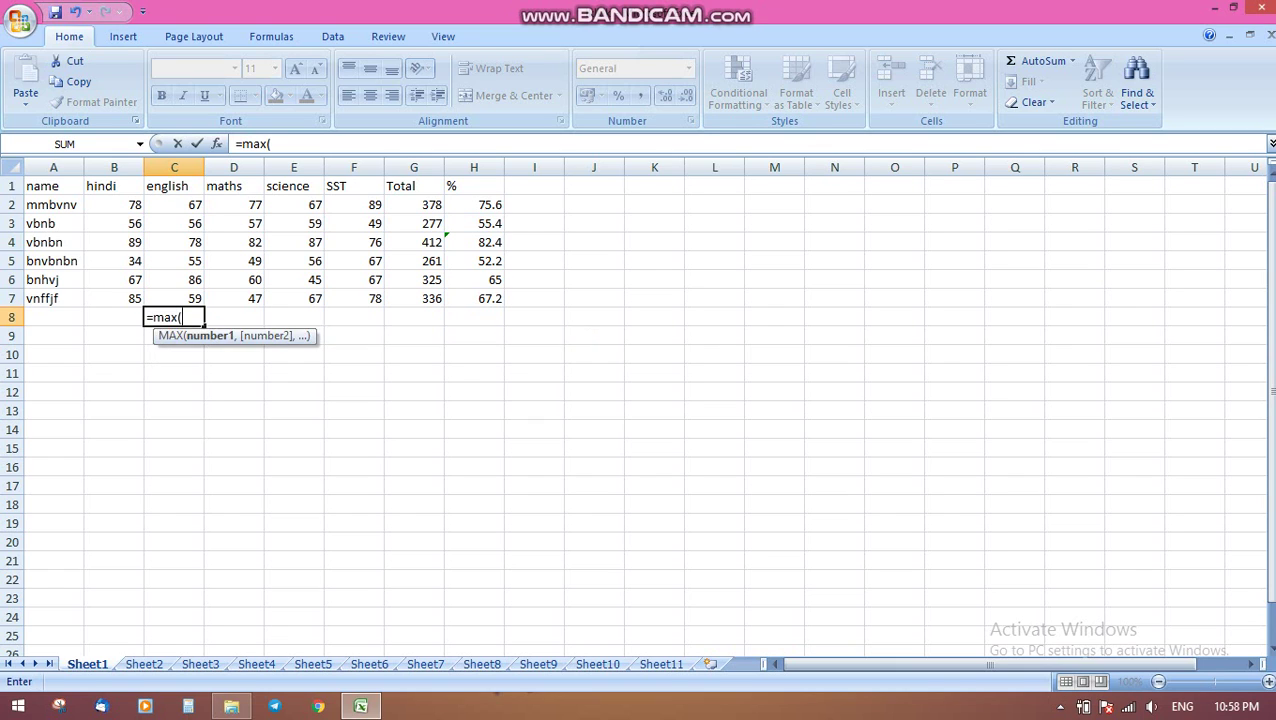
click(174, 204)
drag(174, 204, 185, 300)
key(Return)
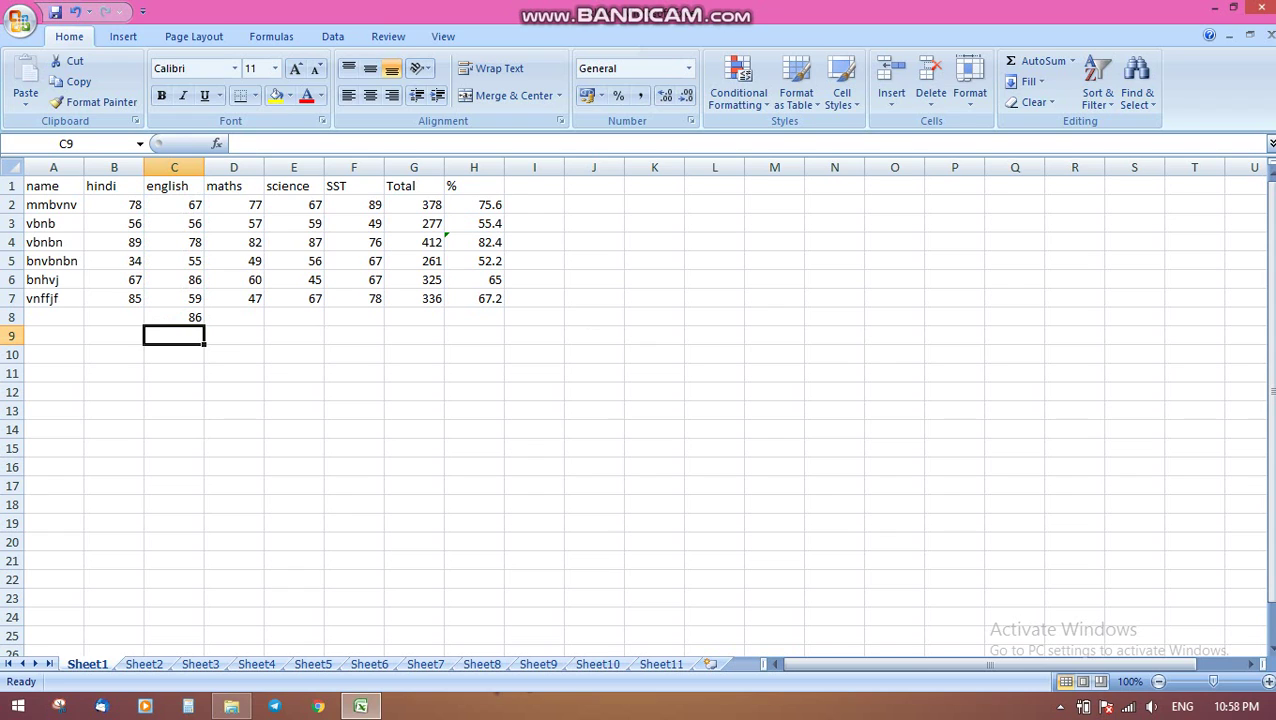
Step: Find the lowest maths mark in D8 using the MIN function over D2:D7
click(234, 317)
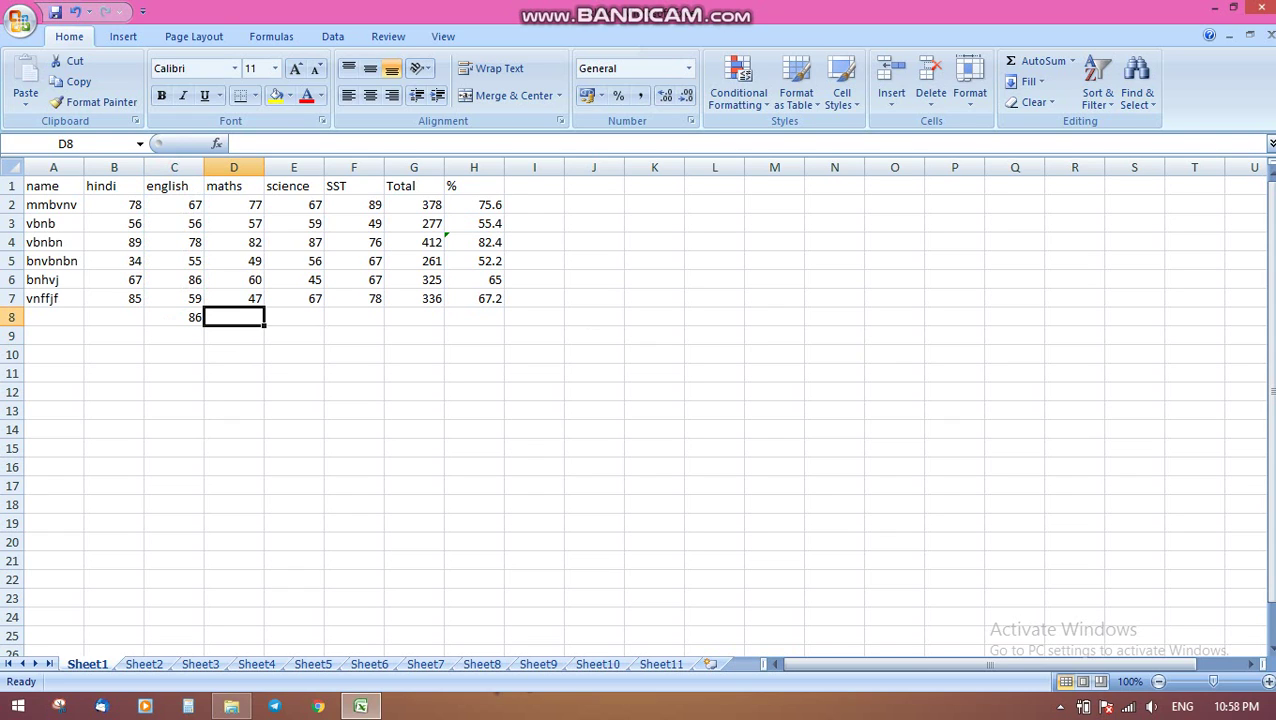
text(=m)
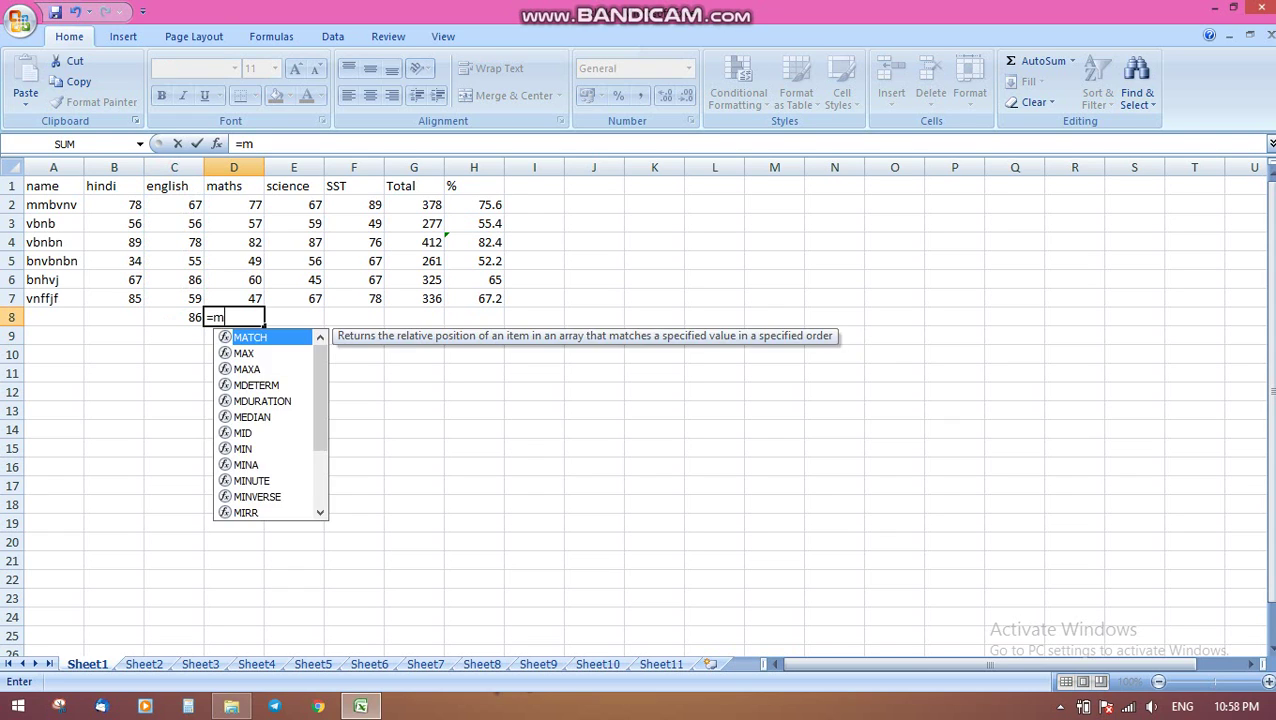
text(in()
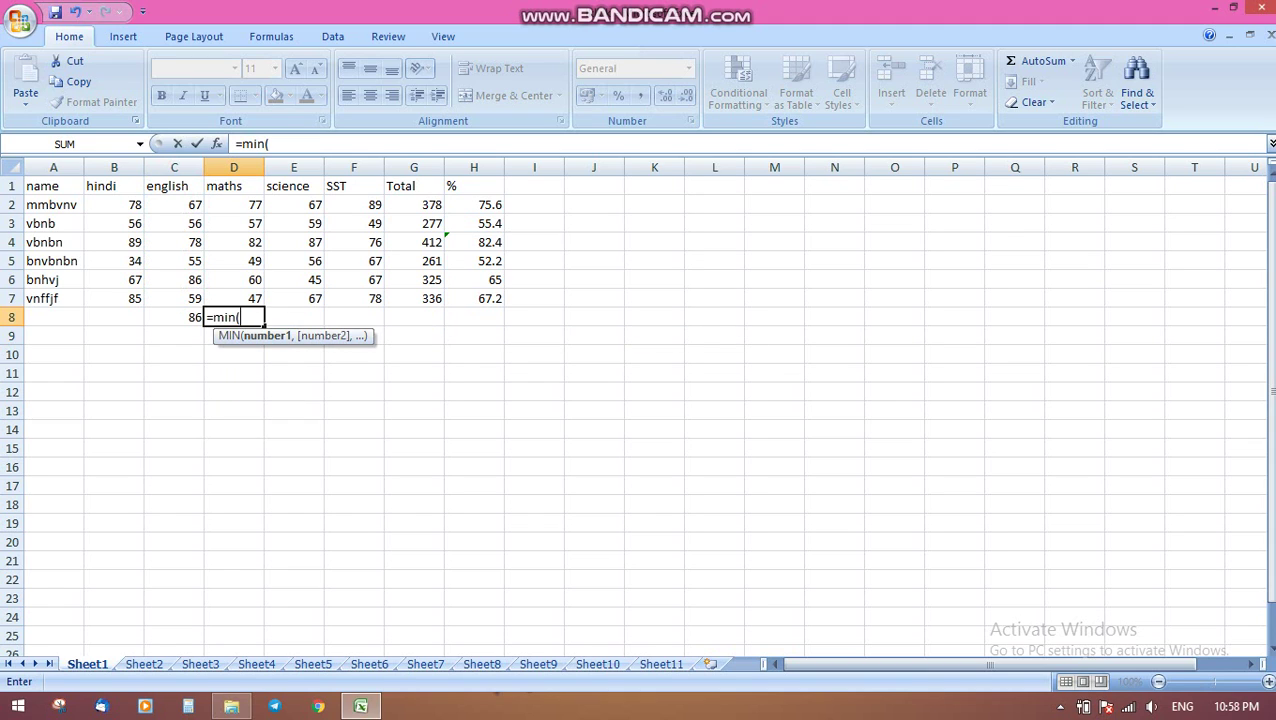
drag(240, 205, 262, 300)
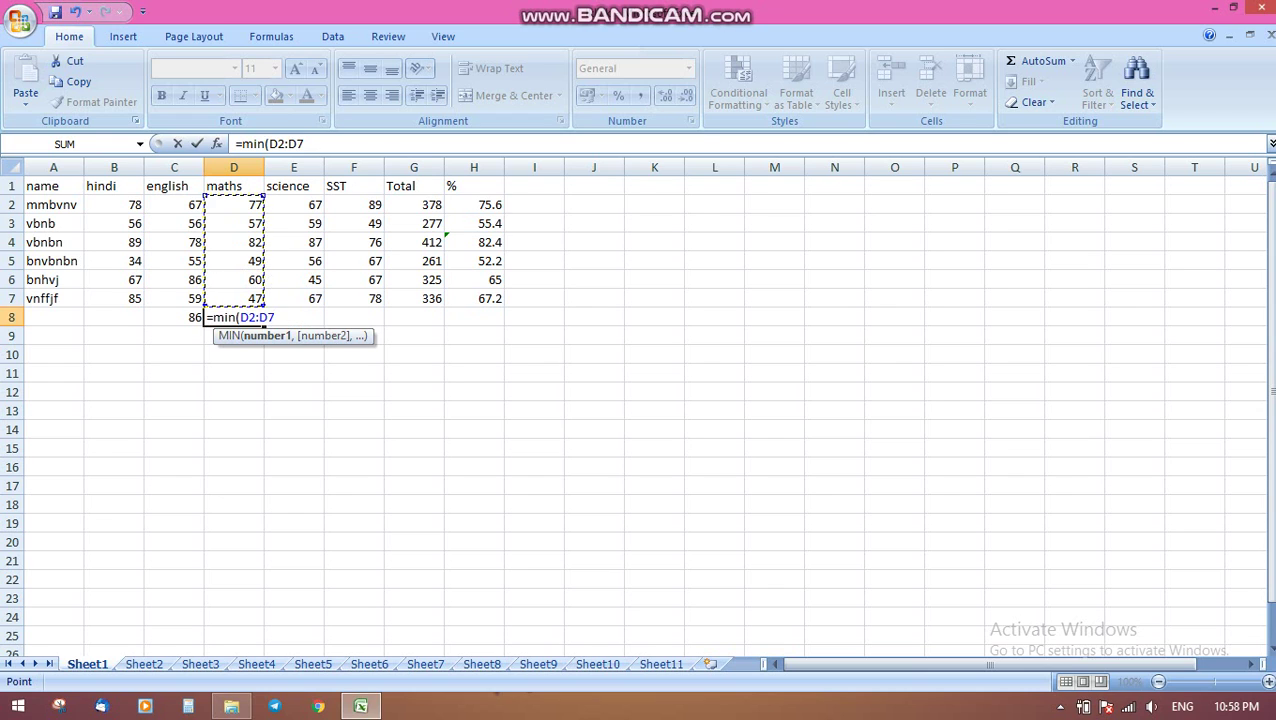
key(Return)
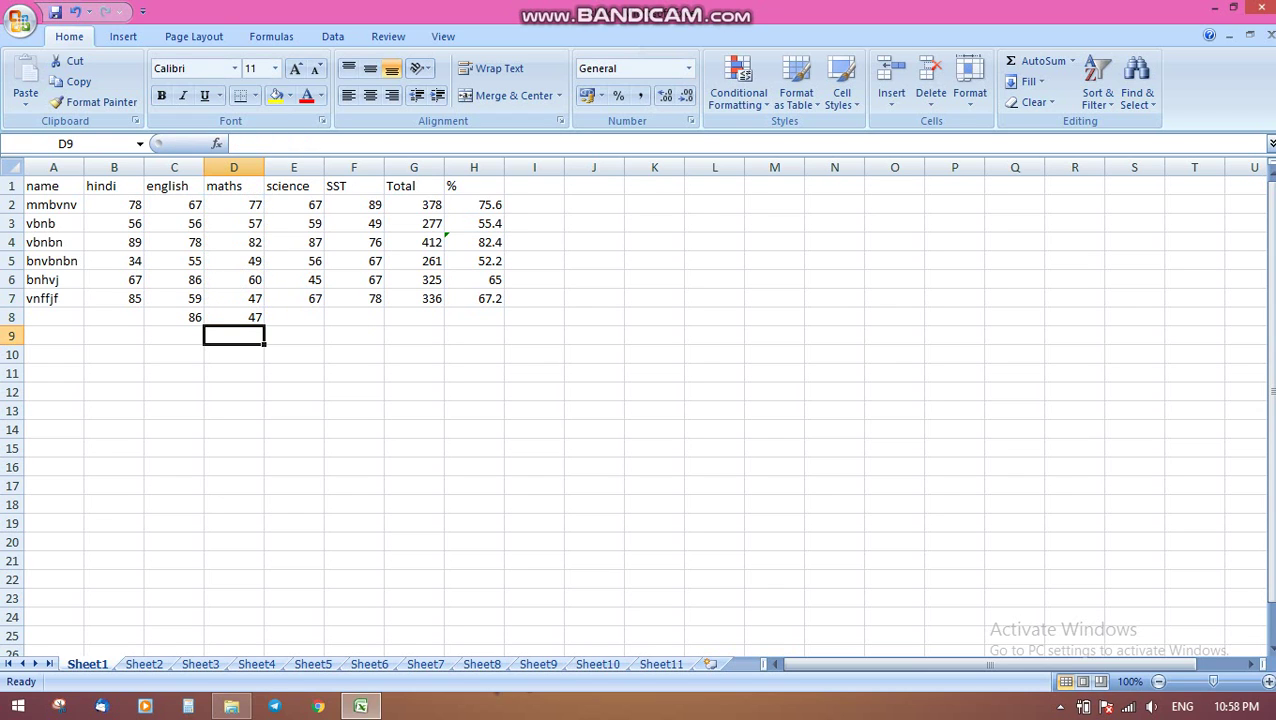
click(354, 317)
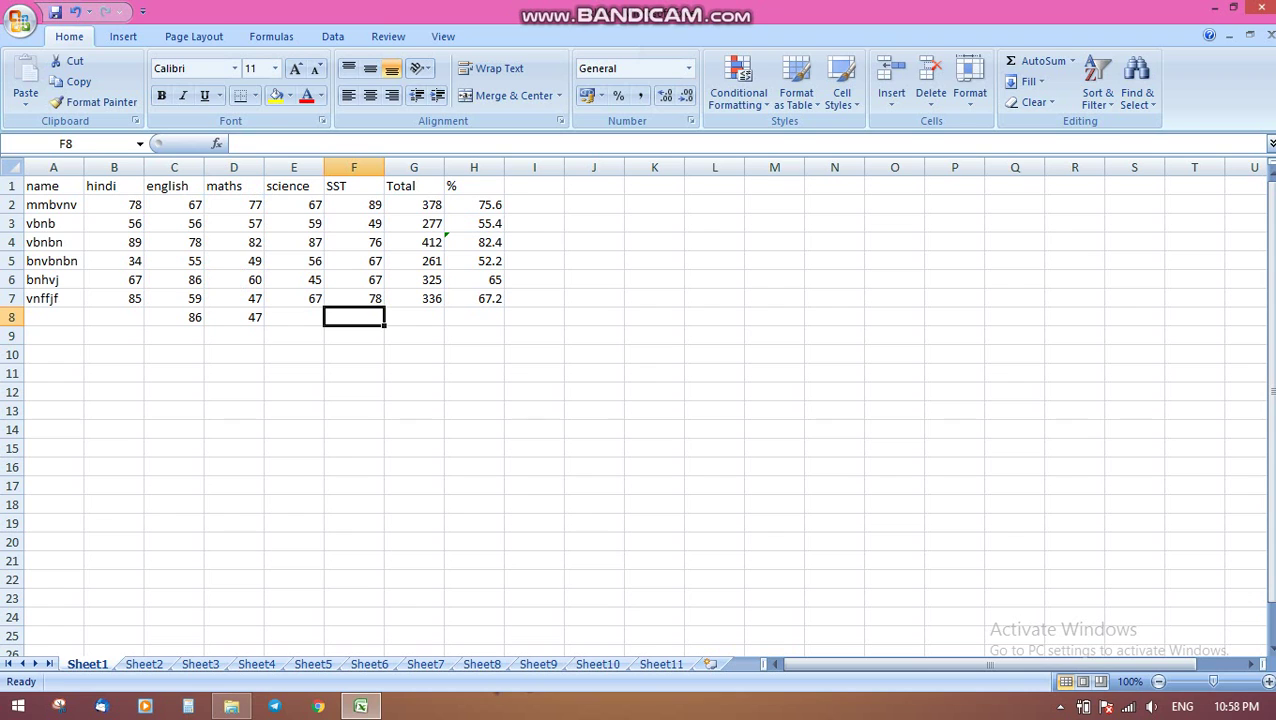
text(=)
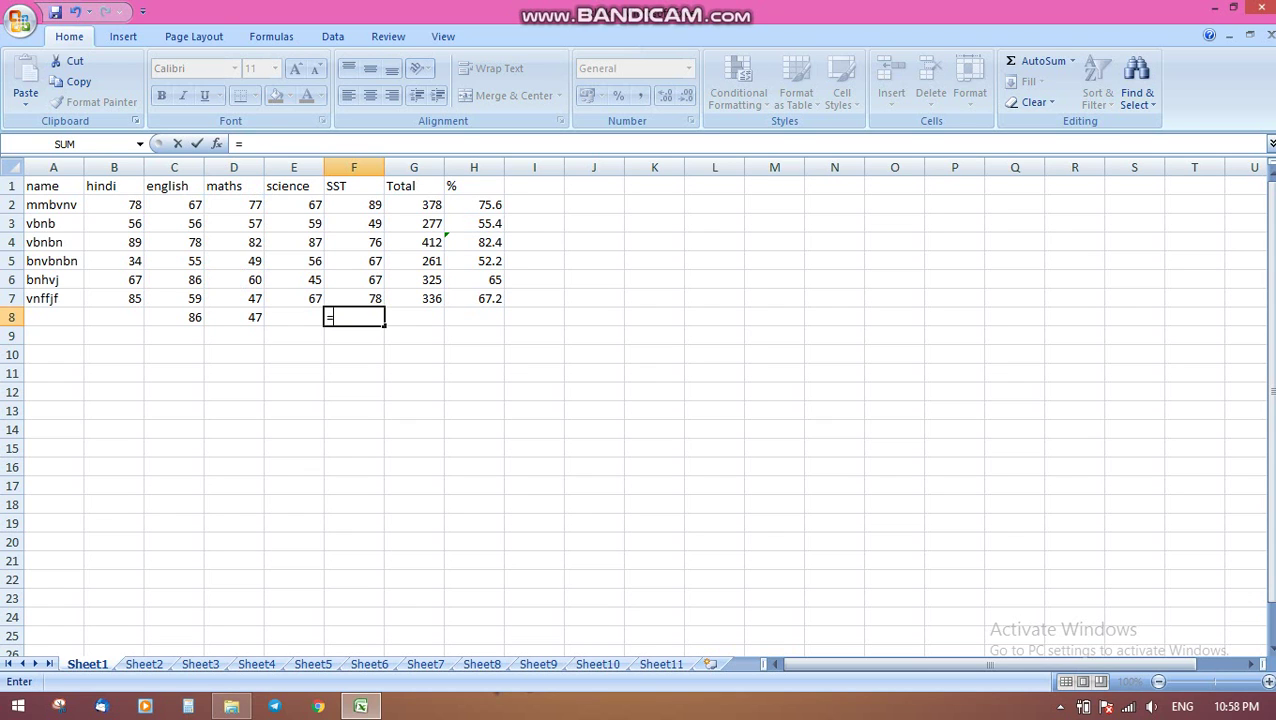
text(aver)
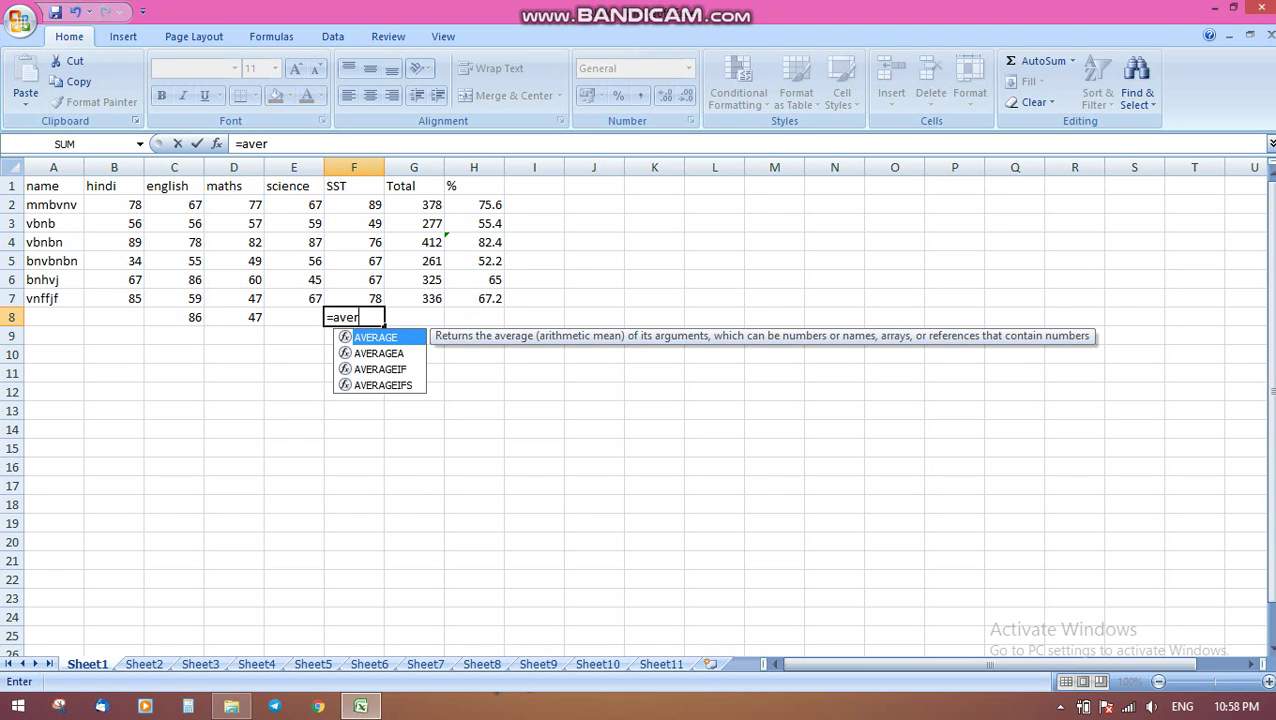
key(Return)
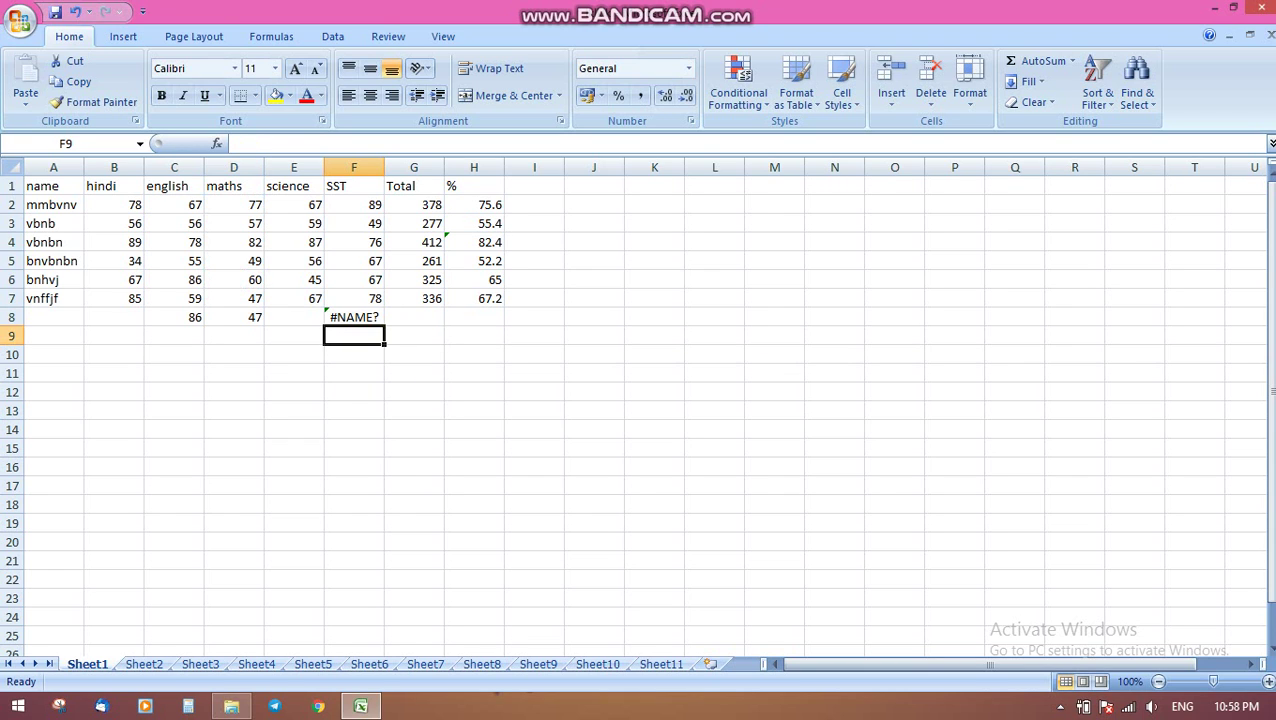
click(353, 316)
key(Delete)
Step: Calculate the average SST mark in F8 using the AVERAGE function over F2:F7
text(=aver)
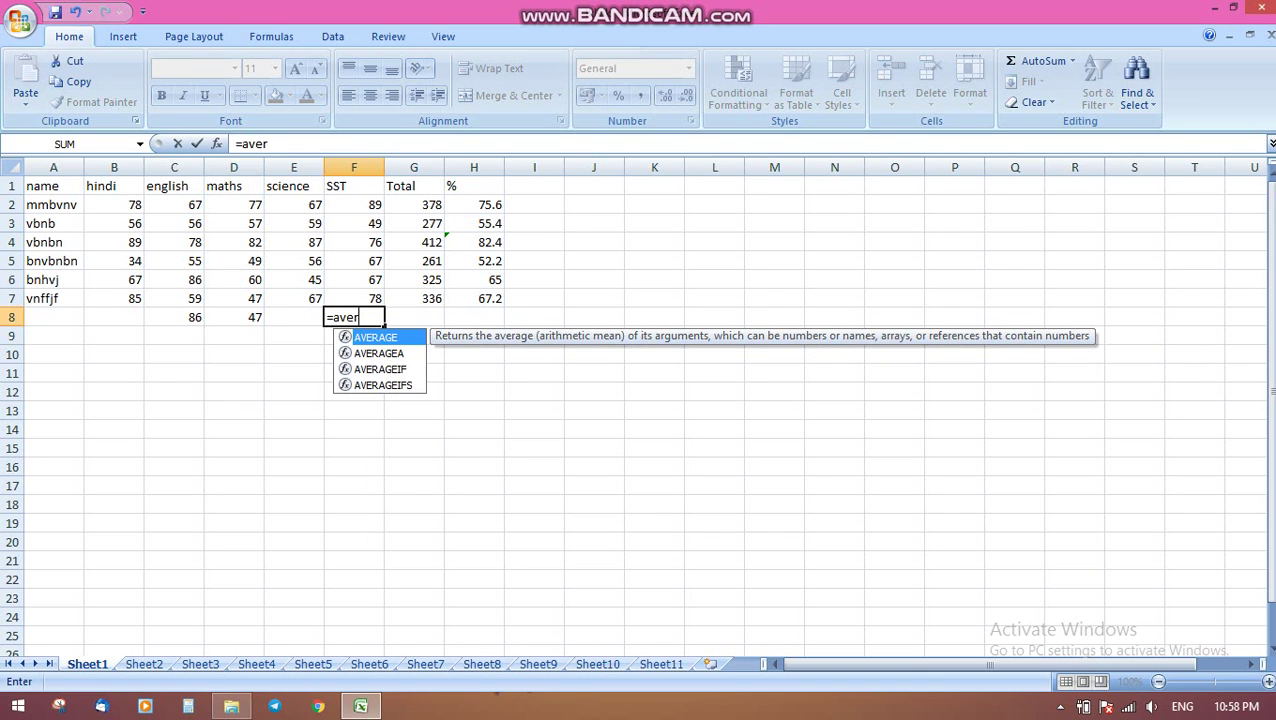
text(age()
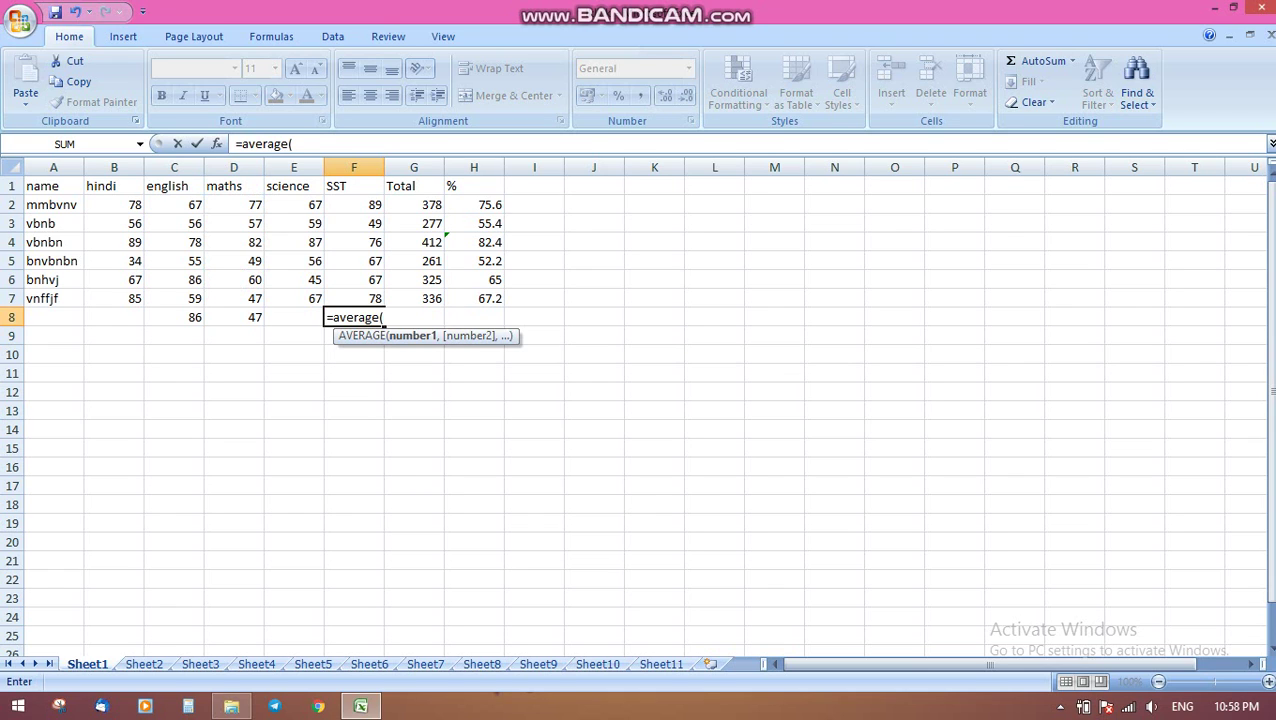
drag(354, 204, 354, 298)
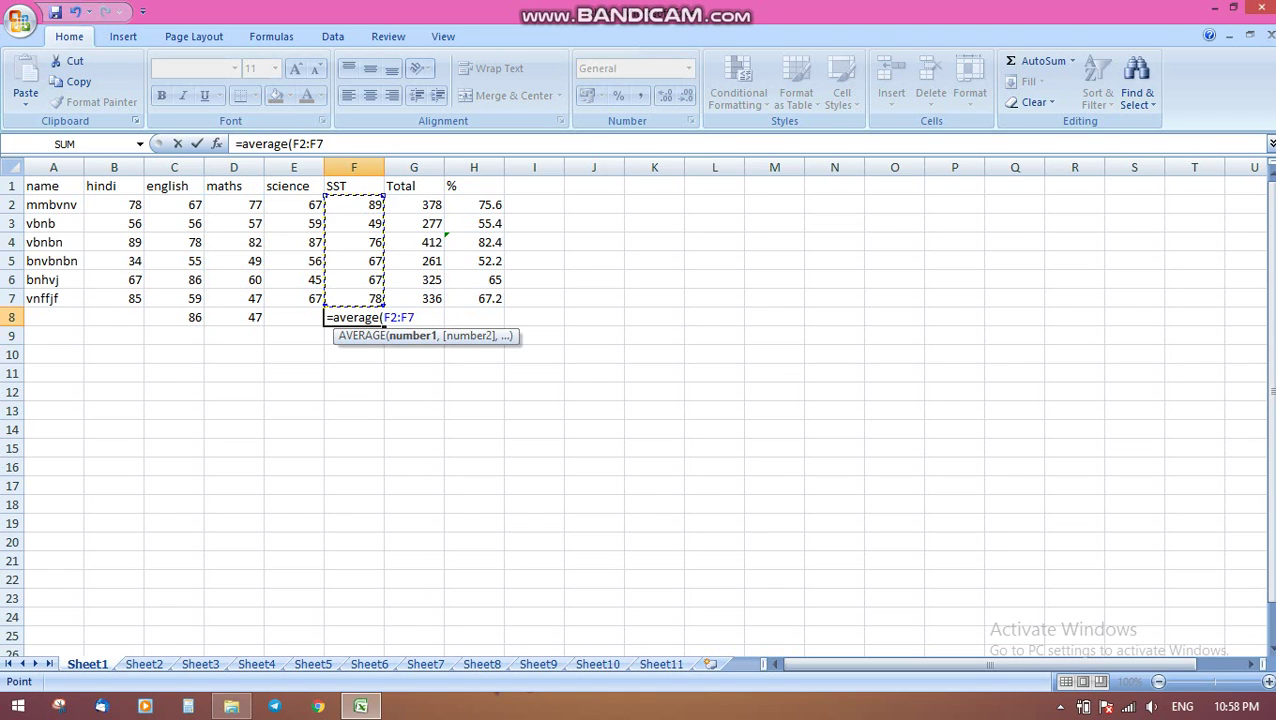
key(Return)
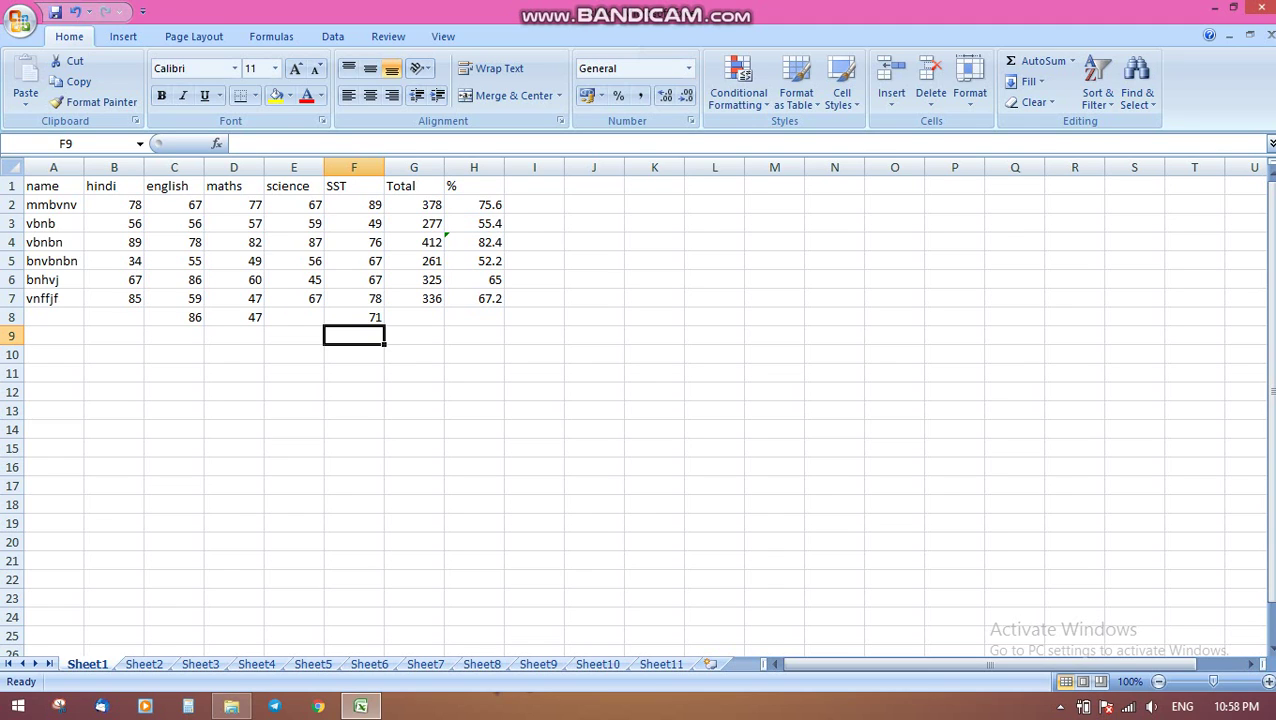
click(1060, 706)
click(1029, 615)
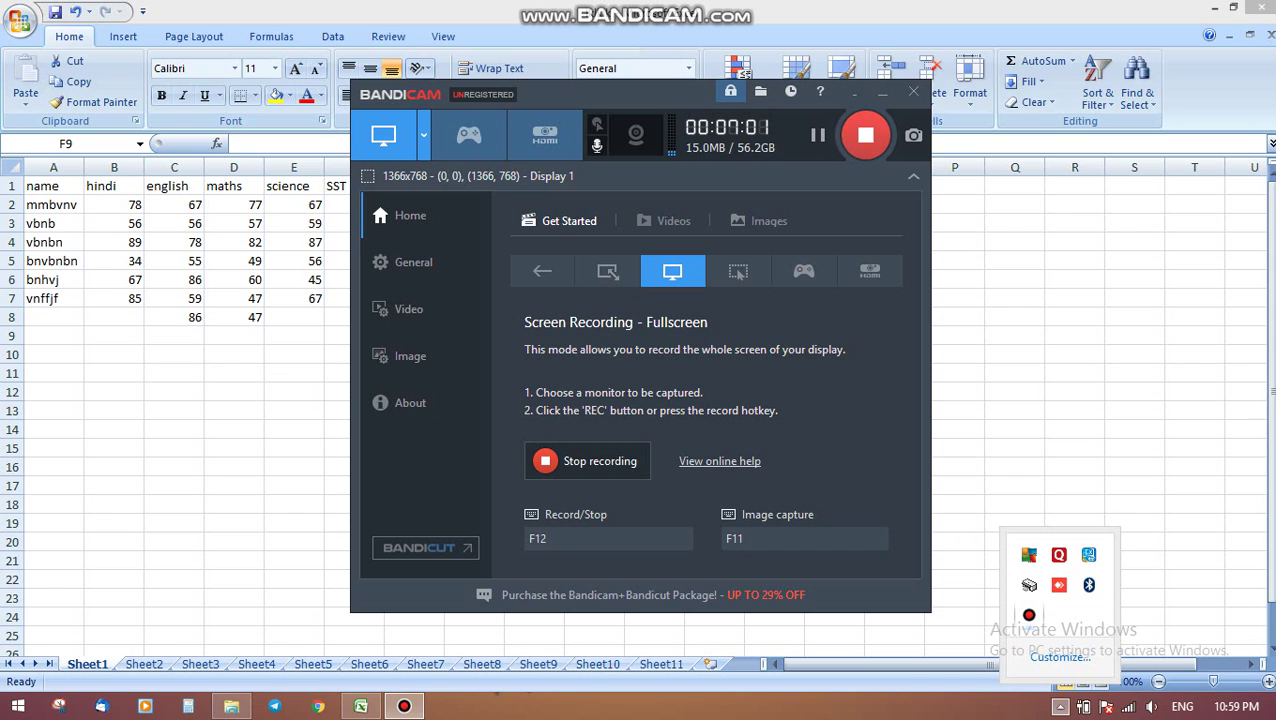
click(883, 92)
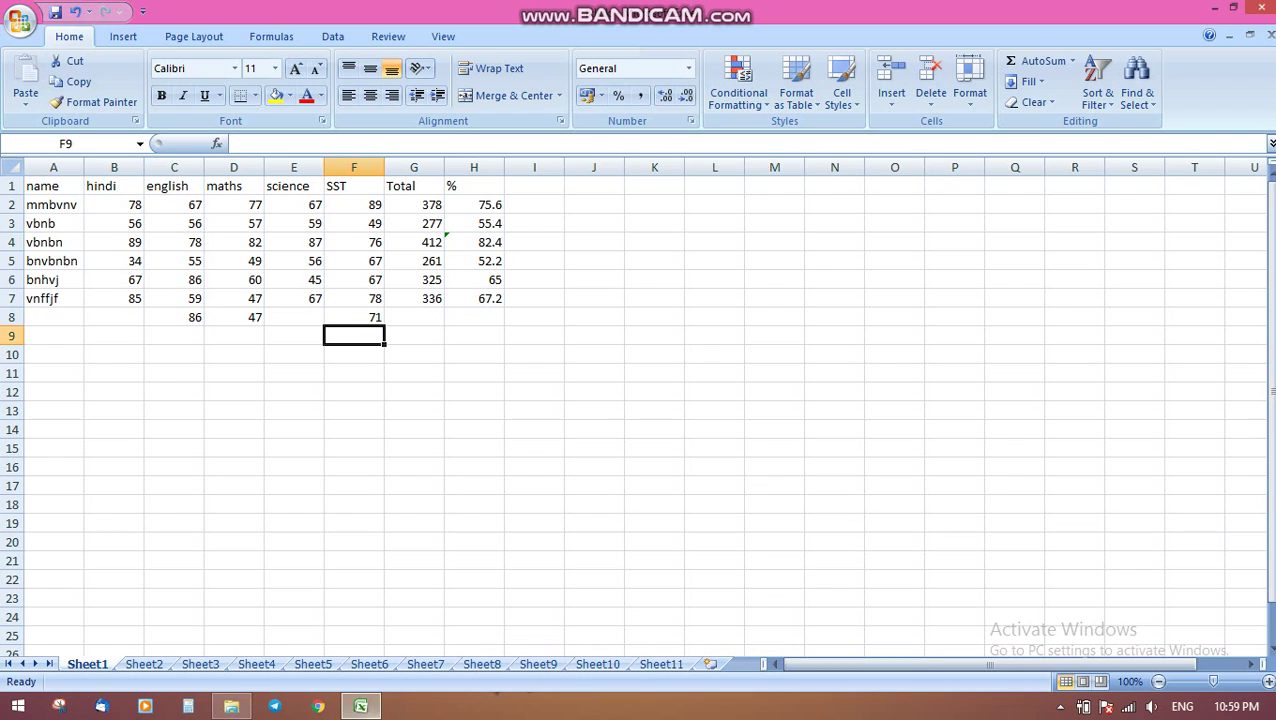
Step: Select the student marks table from A1 to H7, including the headers, totals and percentages
click(53, 186)
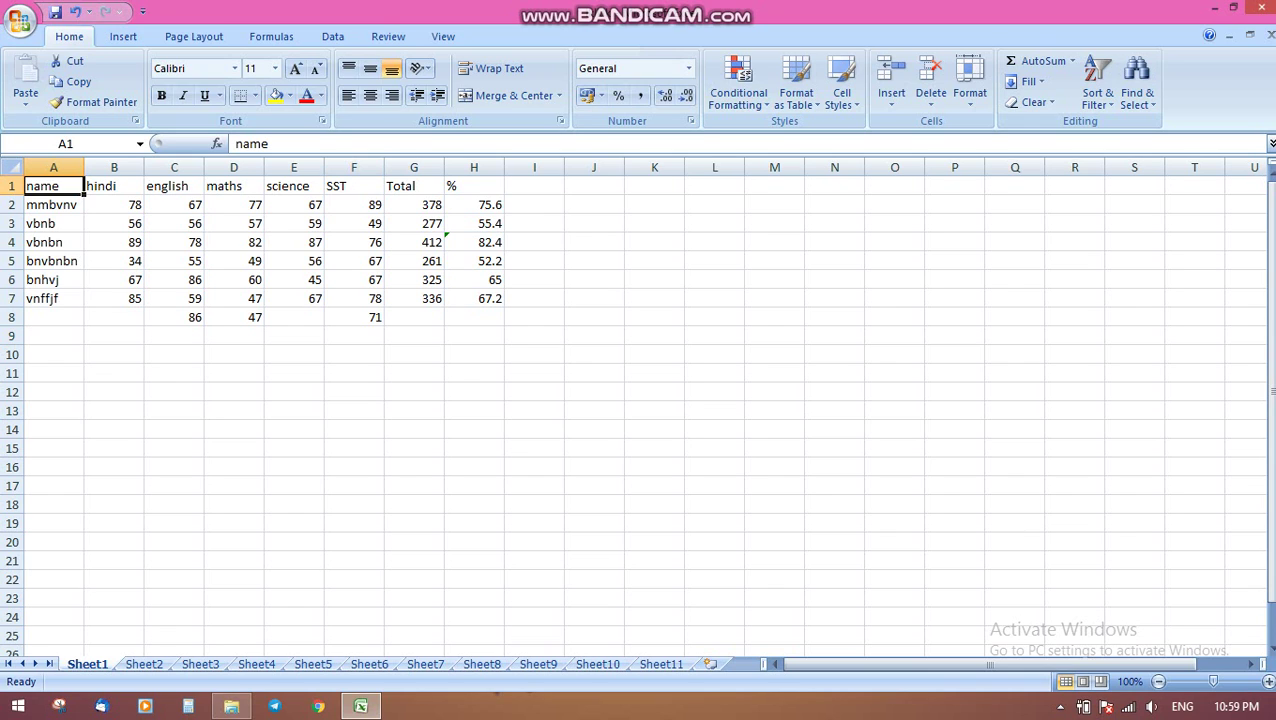
drag(53, 186, 480, 298)
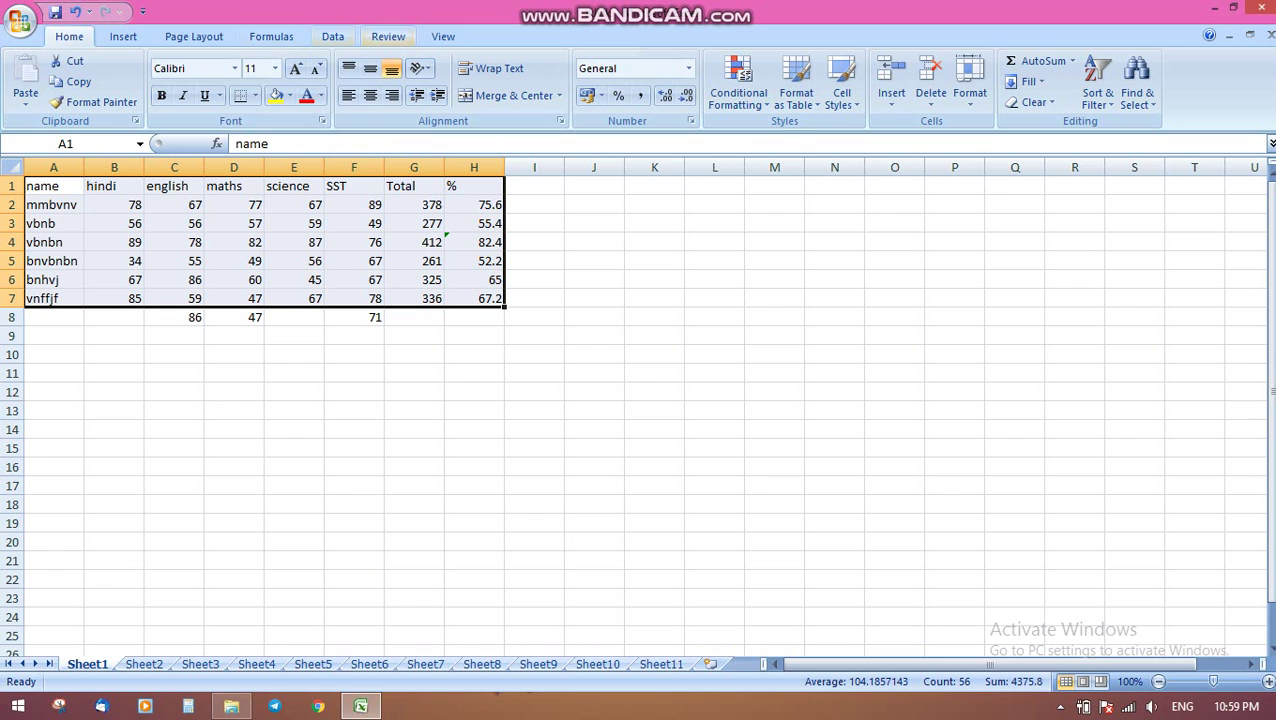
click(194, 37)
click(271, 37)
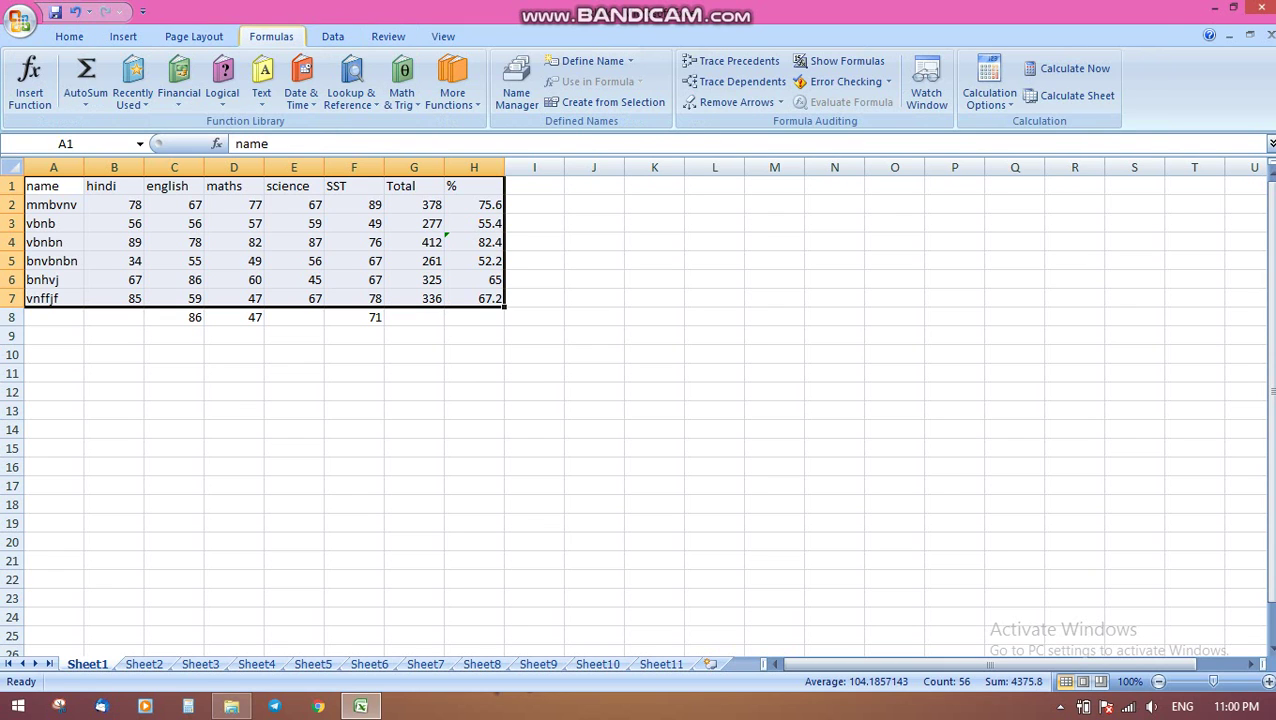
click(388, 36)
click(123, 36)
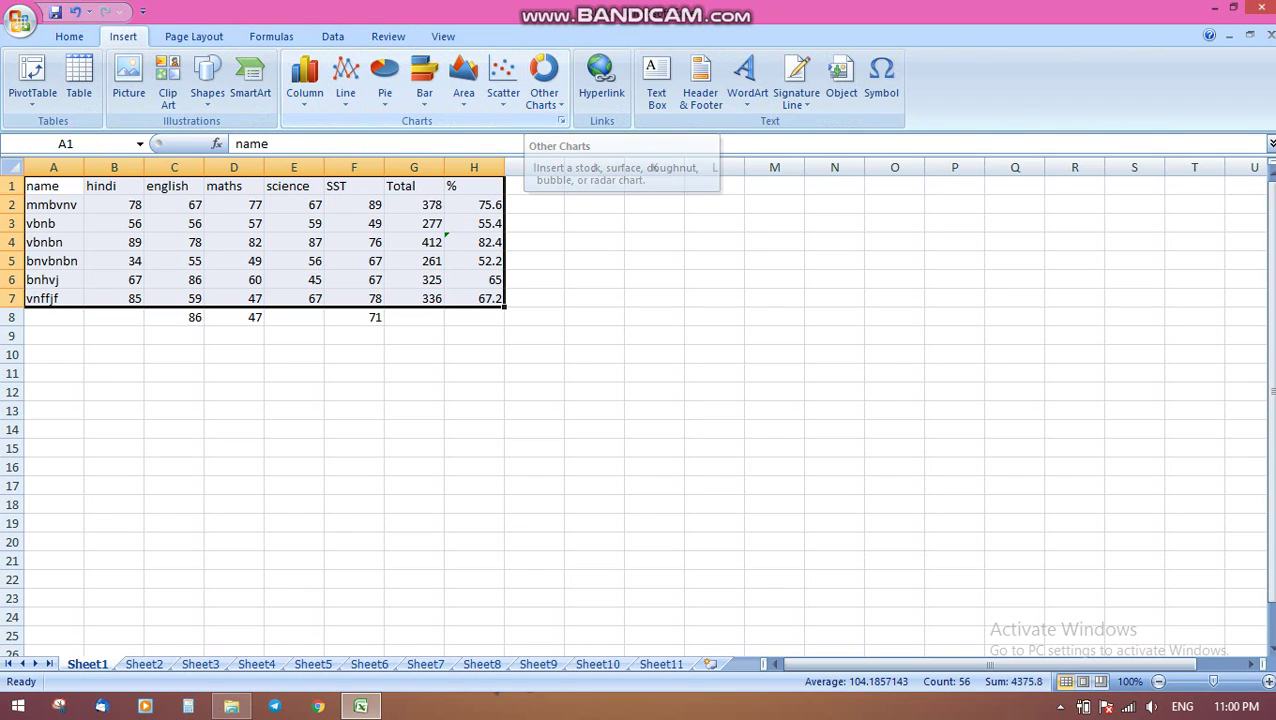
click(69, 36)
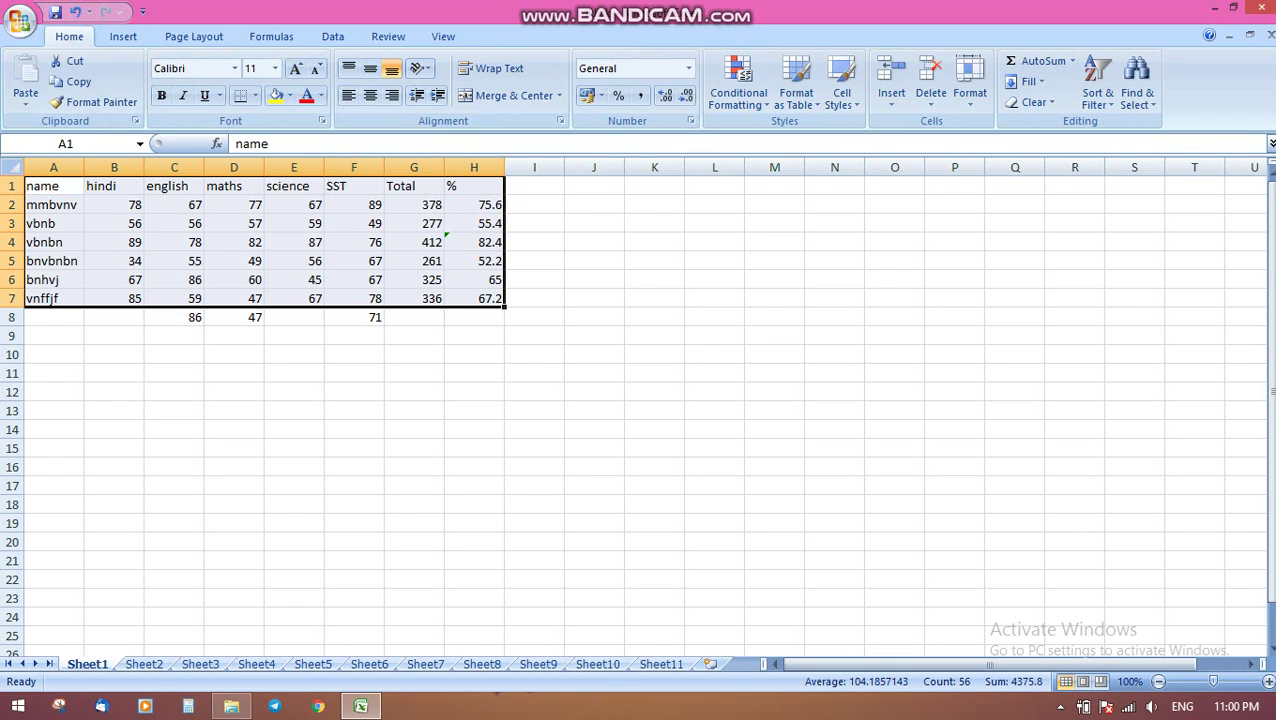
click(123, 36)
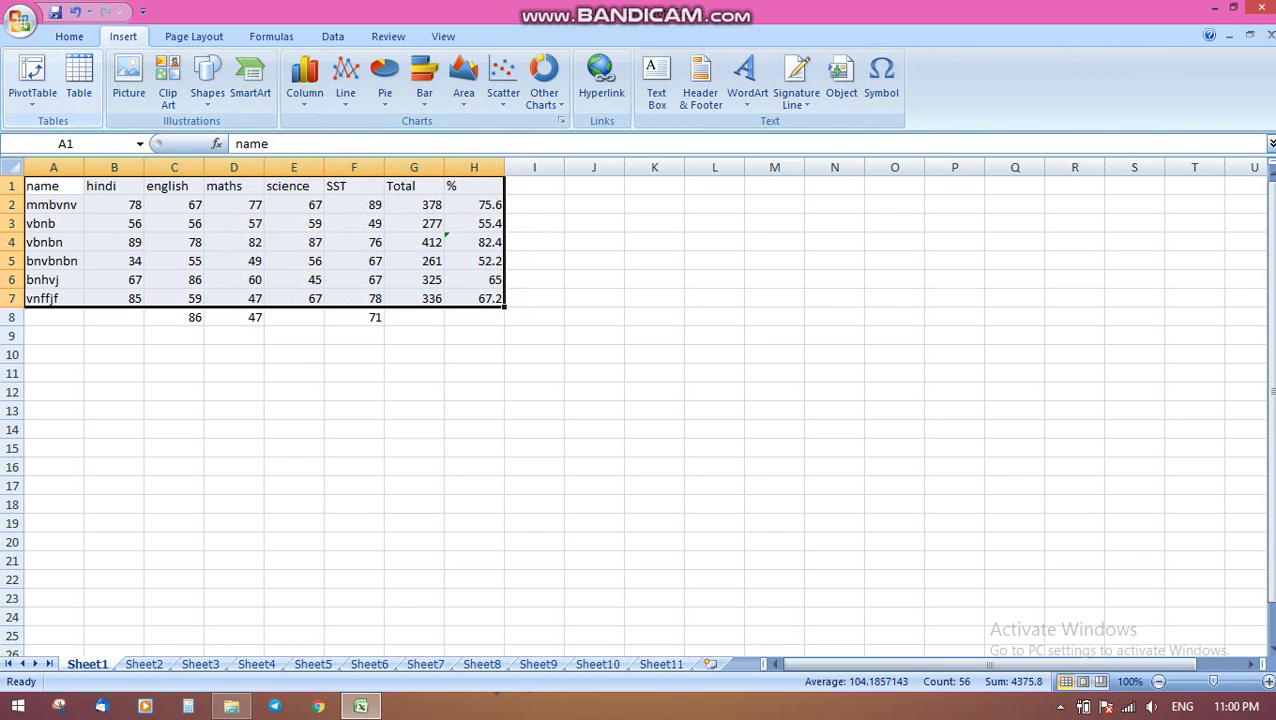
click(271, 36)
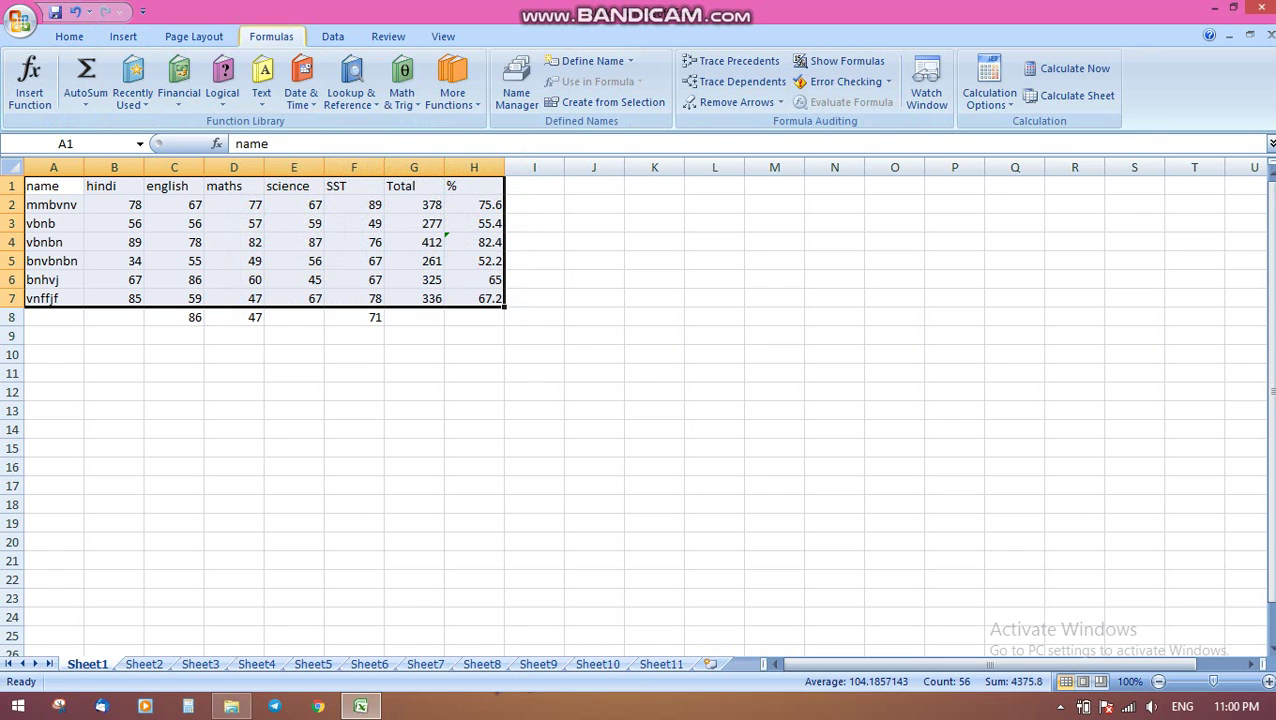
click(333, 36)
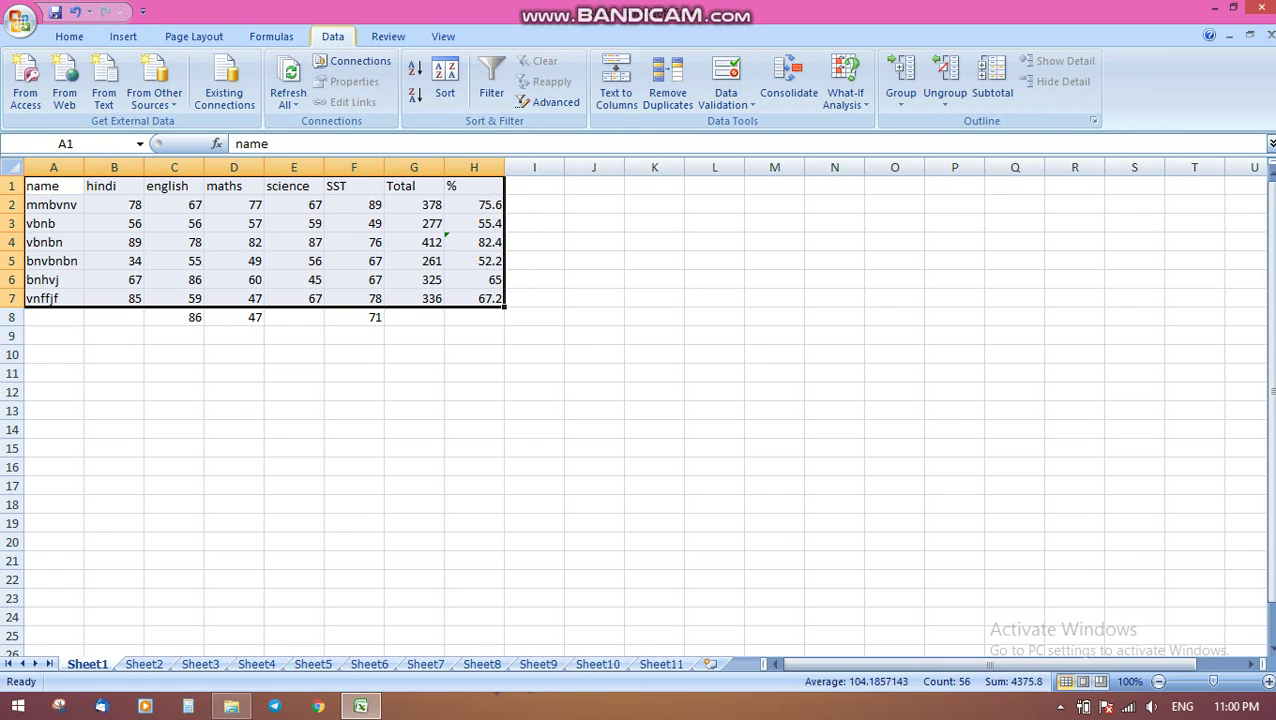
click(388, 36)
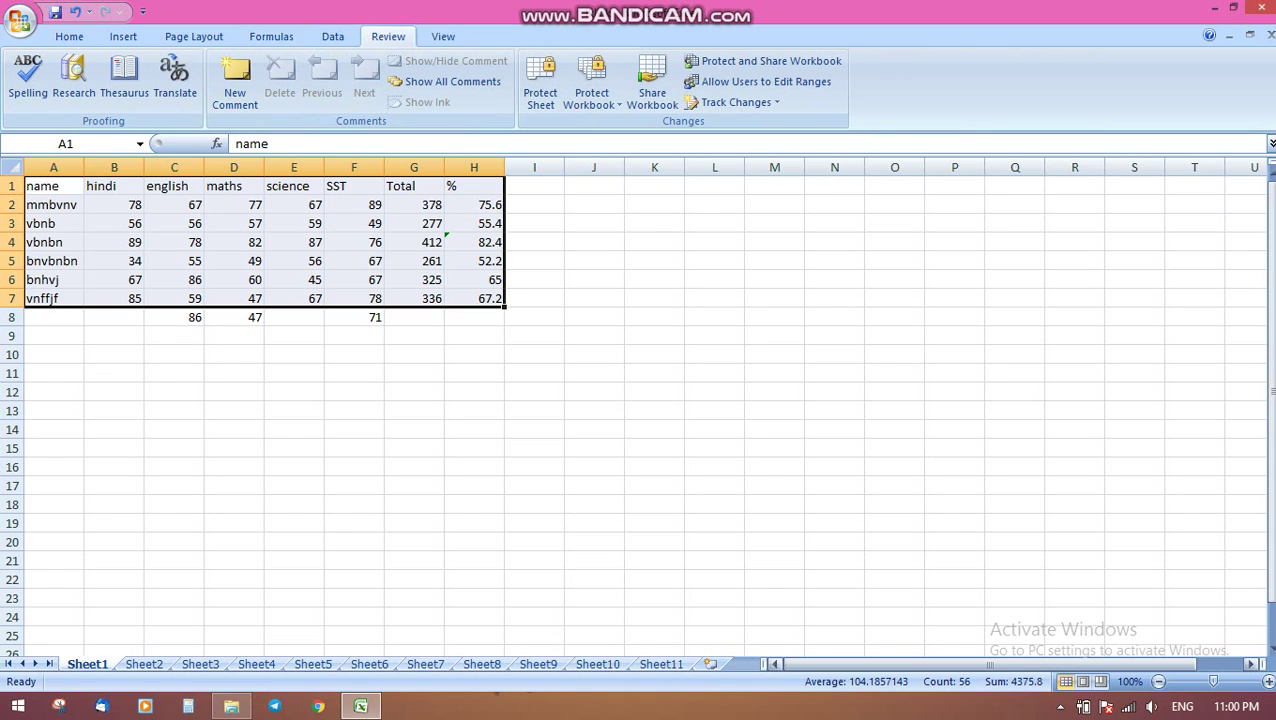
click(1060, 707)
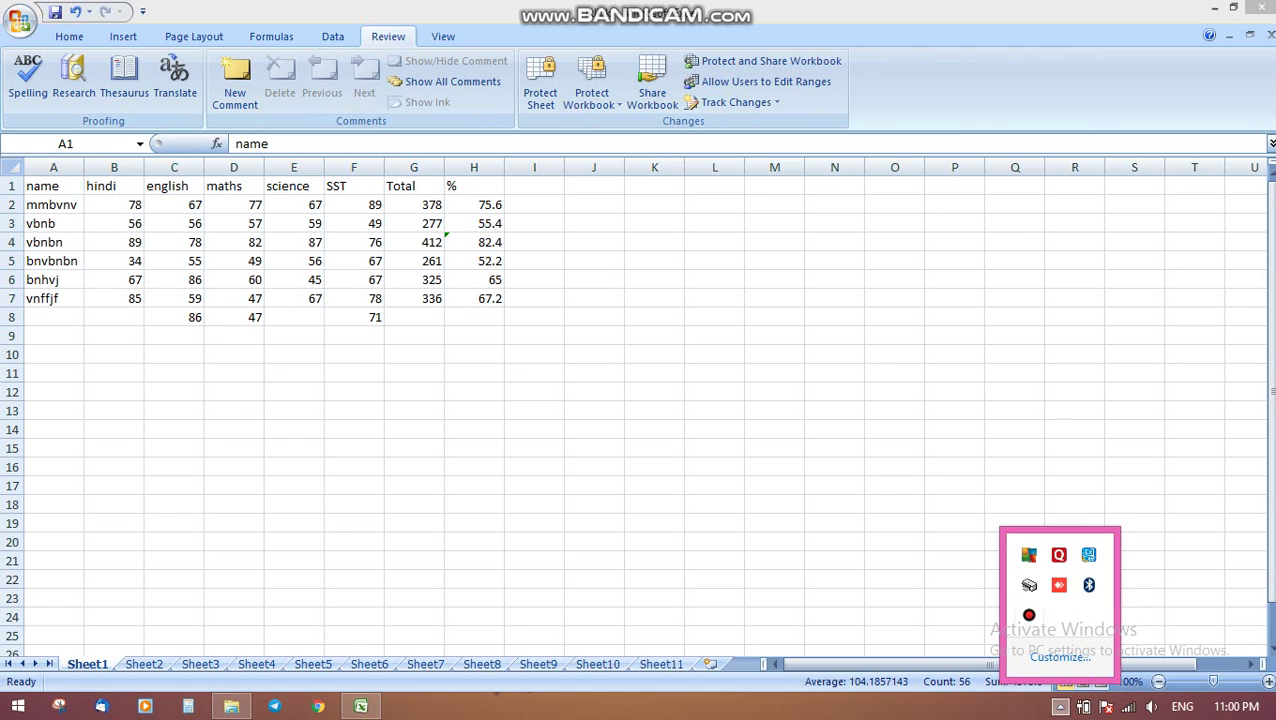
click(1029, 615)
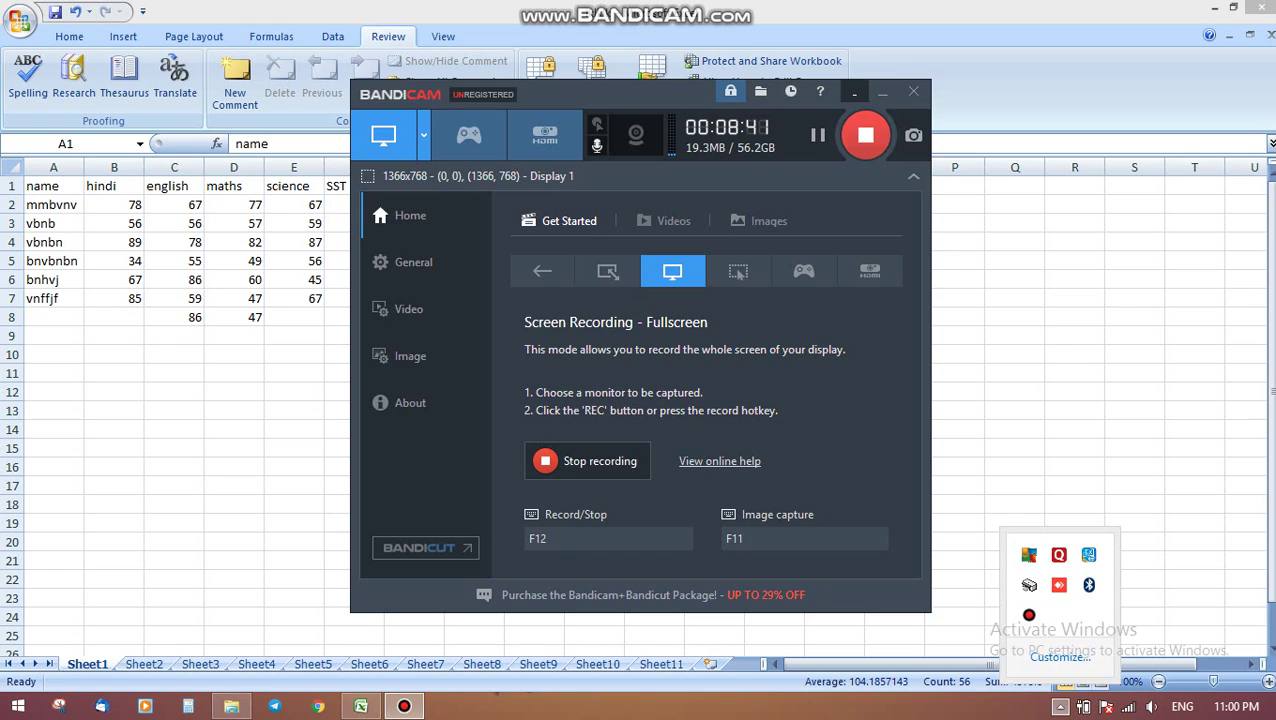
click(854, 92)
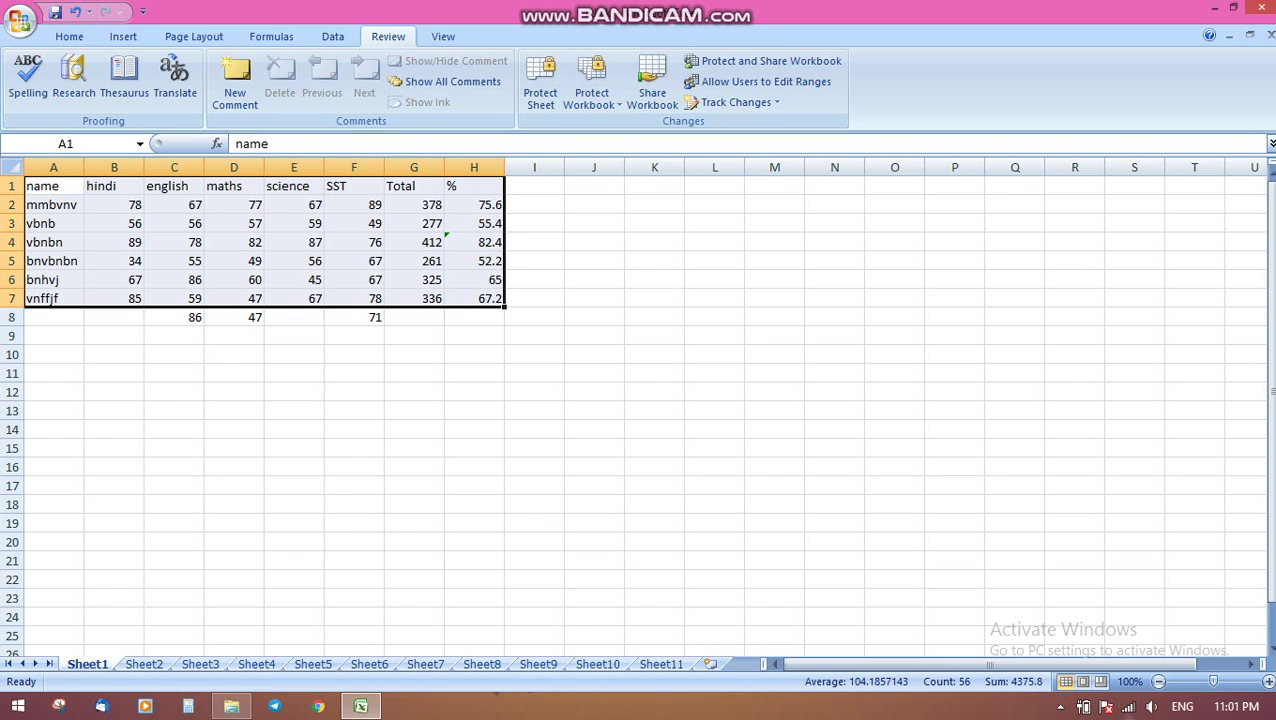
click(1060, 706)
click(1029, 614)
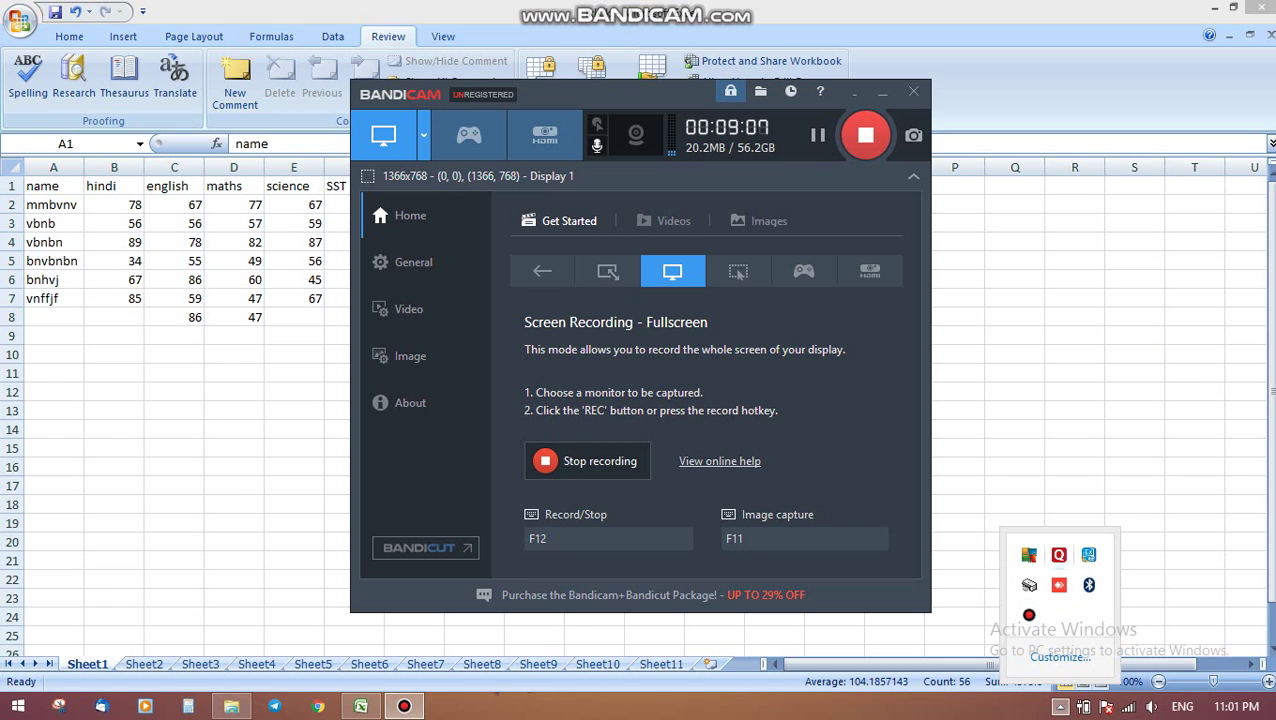